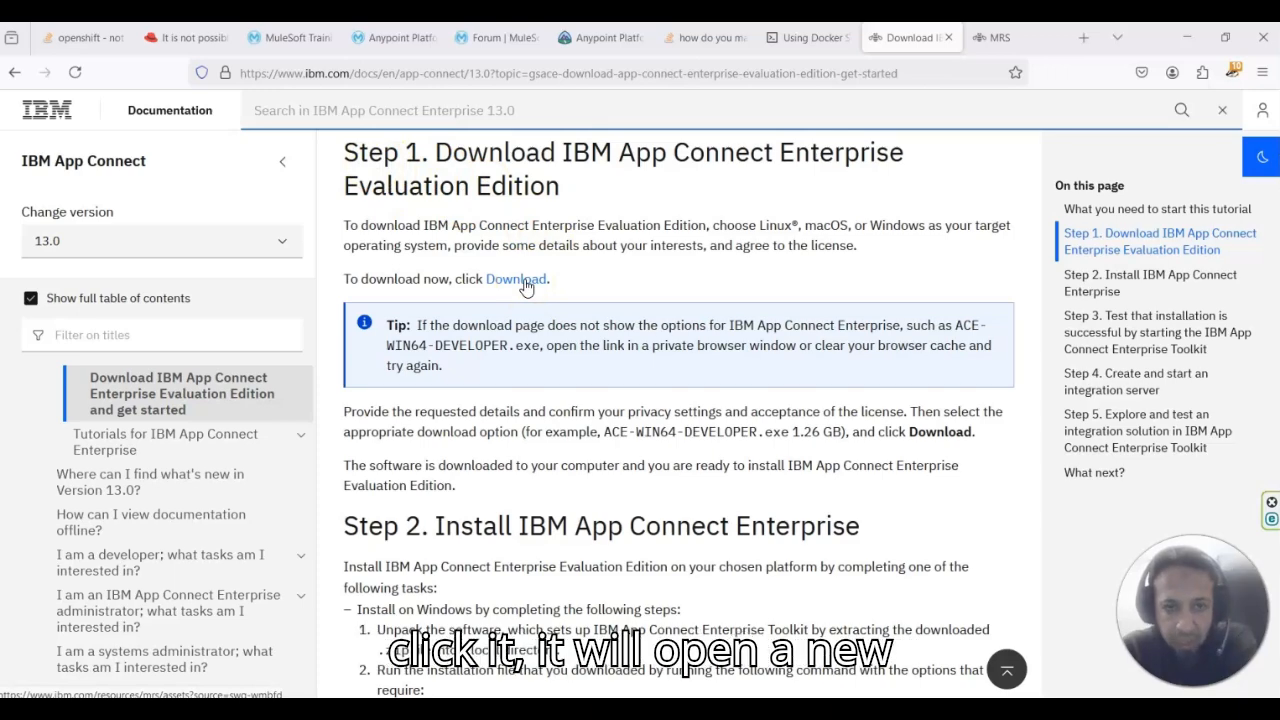
Open the IBM App Connect Enterprise Evaluation Edition download page from the documentation and review its product information
left_click(522, 282)
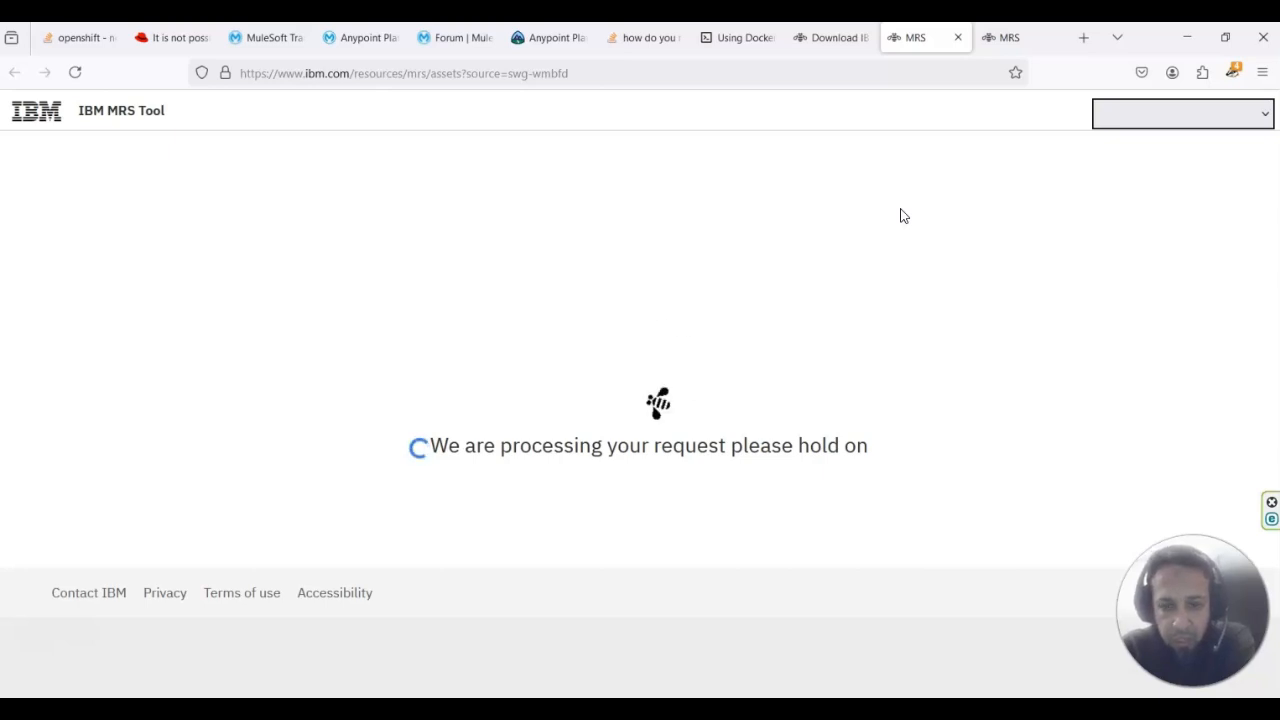
left_click(1008, 37)
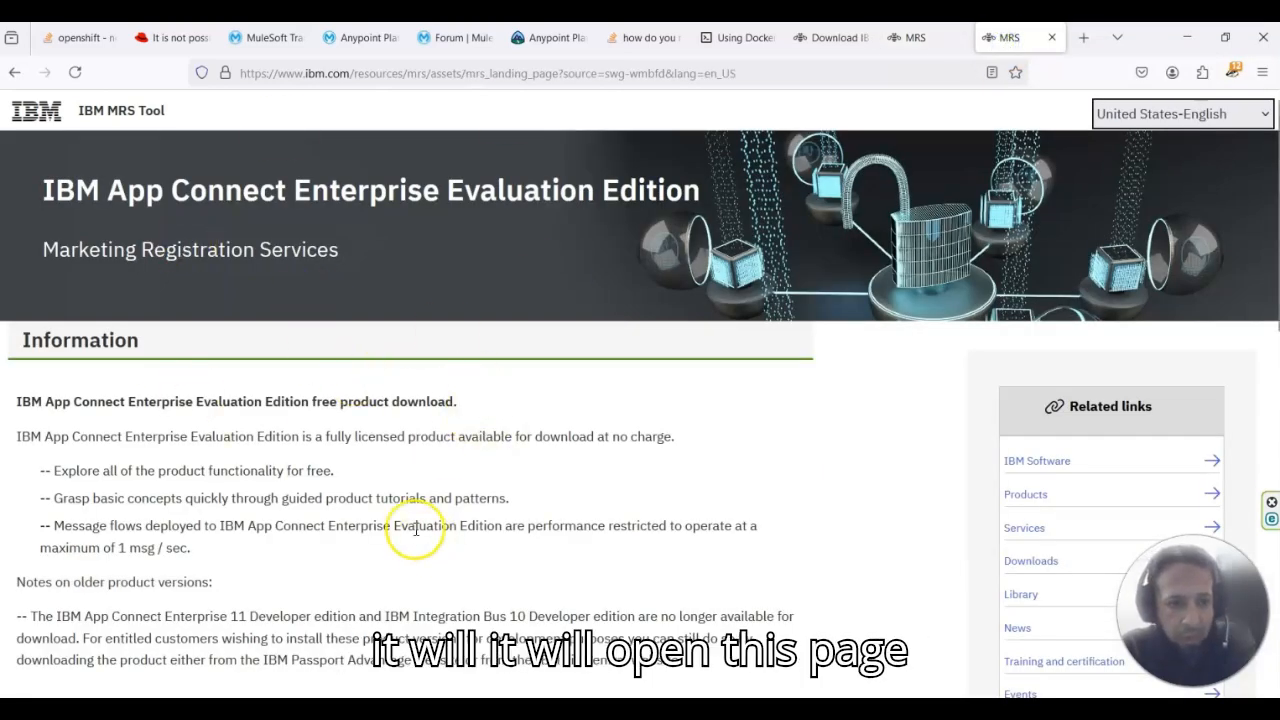
scroll(385, 427, "down", 3)
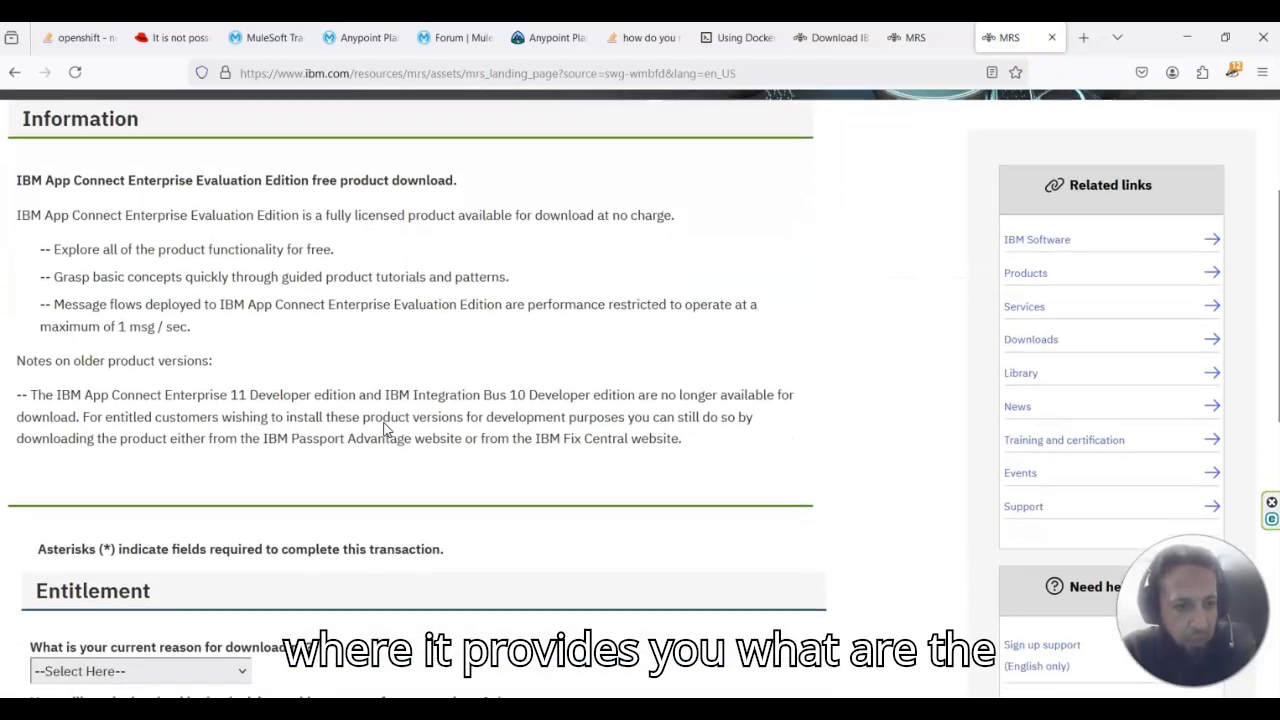
scroll(387, 430, "up", 2)
scroll(387, 430, "up", 2)
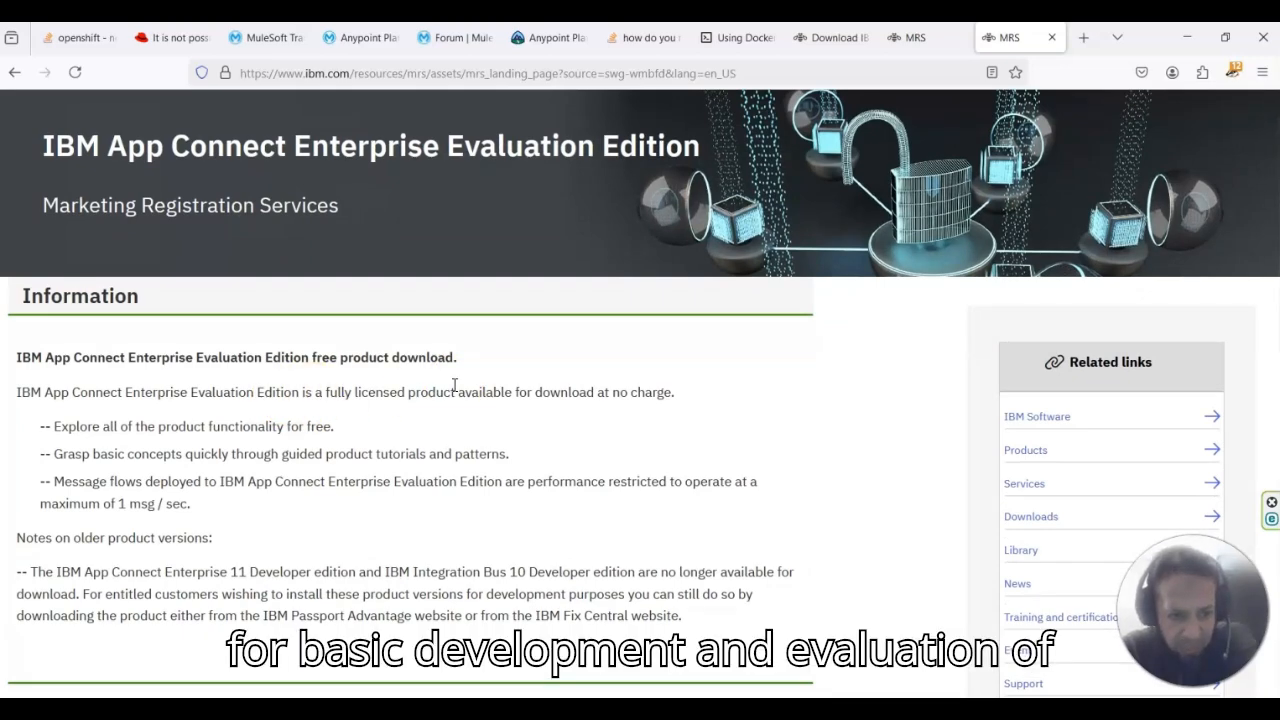
Complete the Entitlement questions with Educating myself on technology as the reason, None for decision involvement, and Student or teacher for the company
scroll(454, 385, "down", 3)
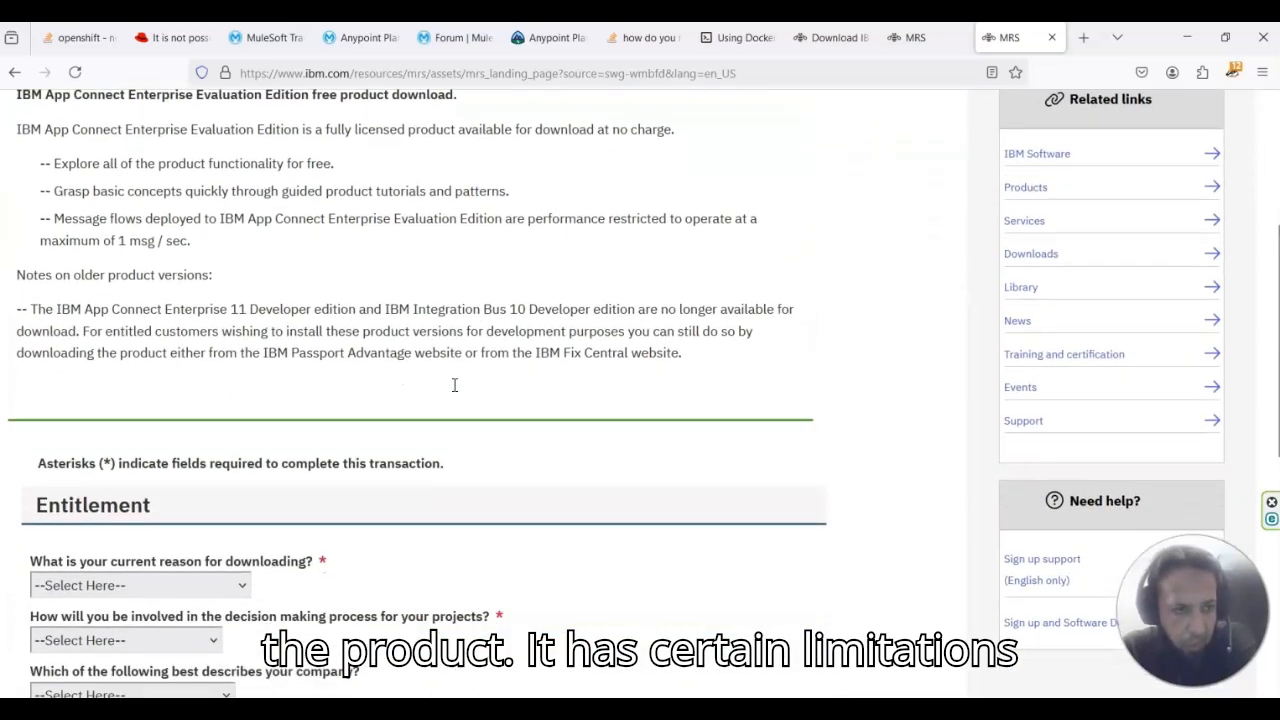
scroll(455, 388, "down", 1)
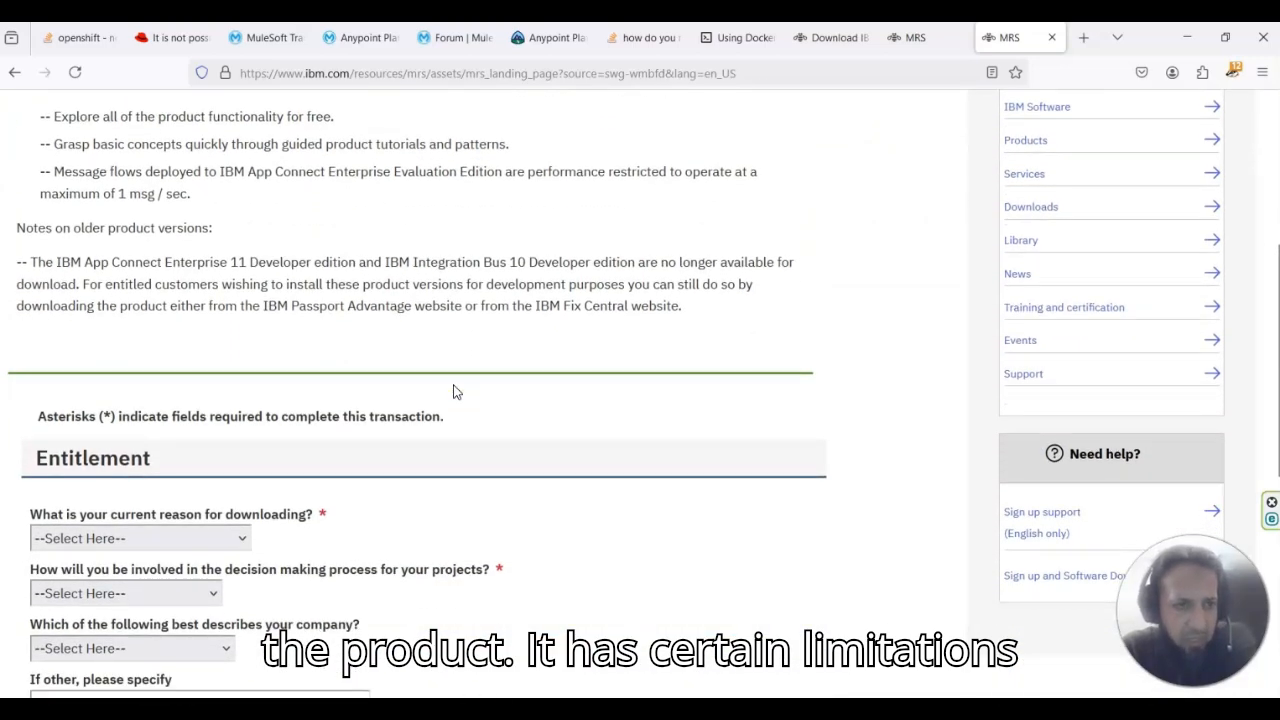
scroll(453, 391, "down", 3)
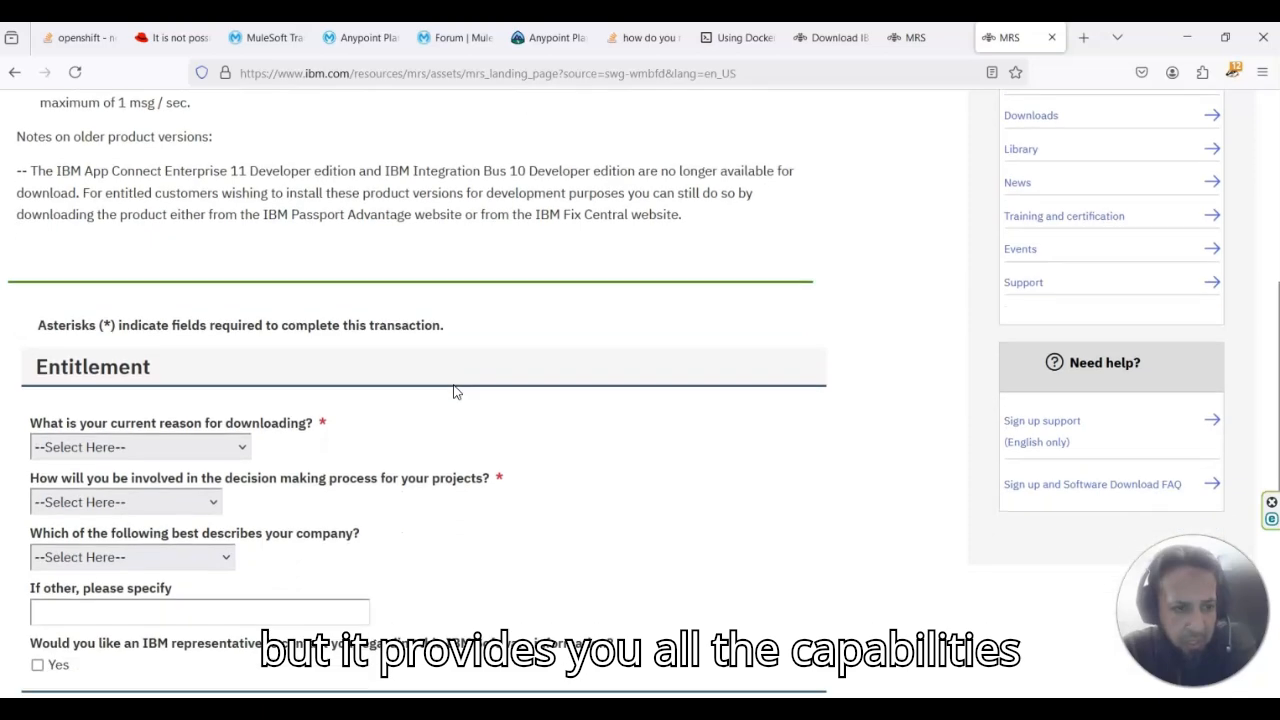
left_click(221, 318)
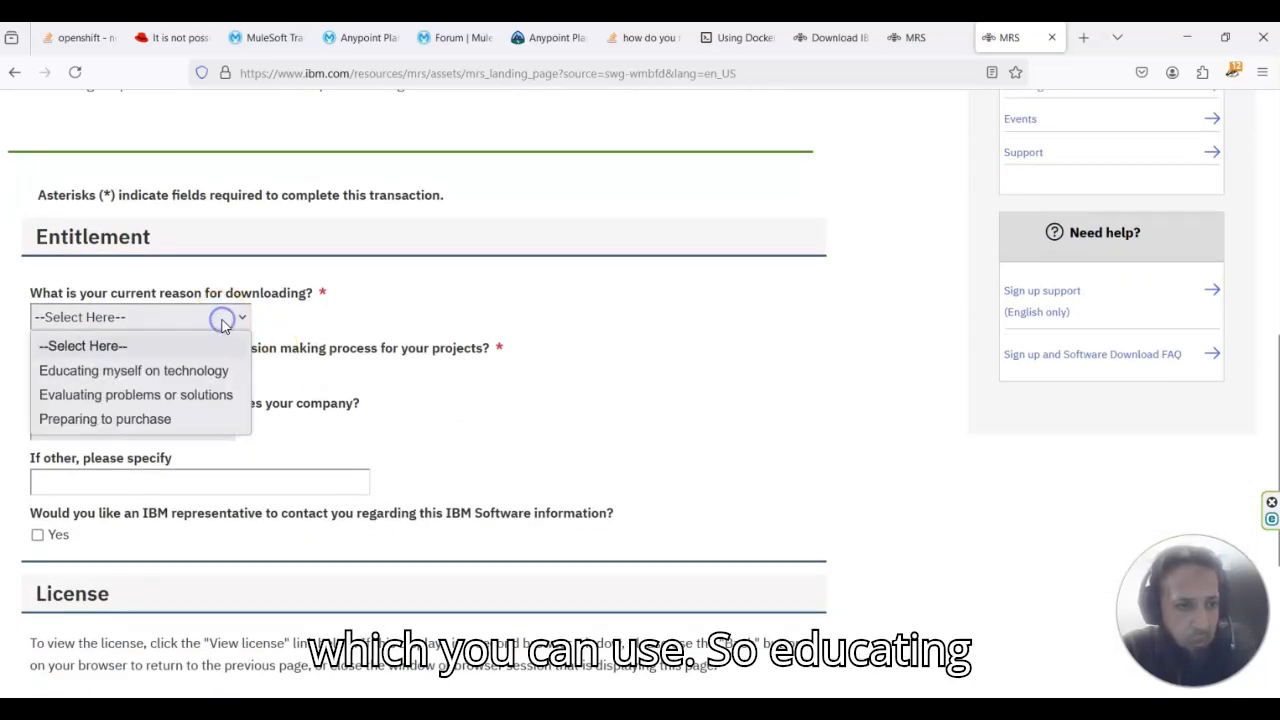
left_click(194, 370)
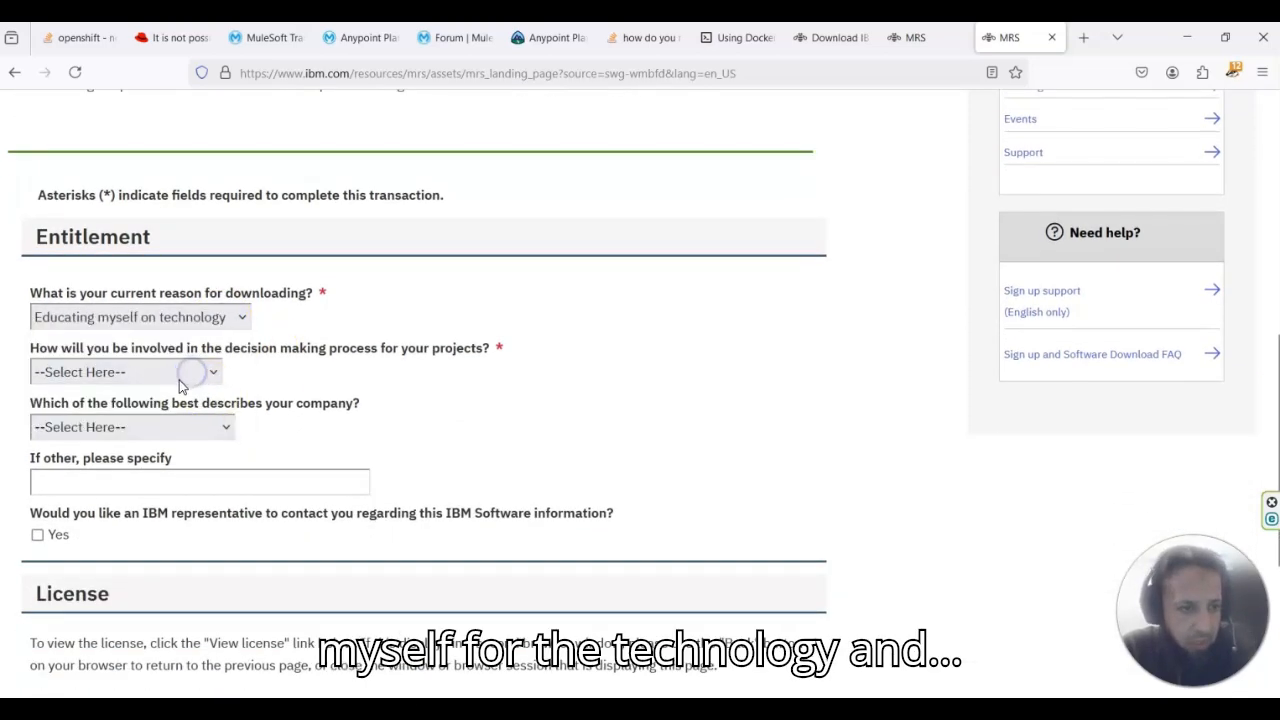
left_click(184, 372)
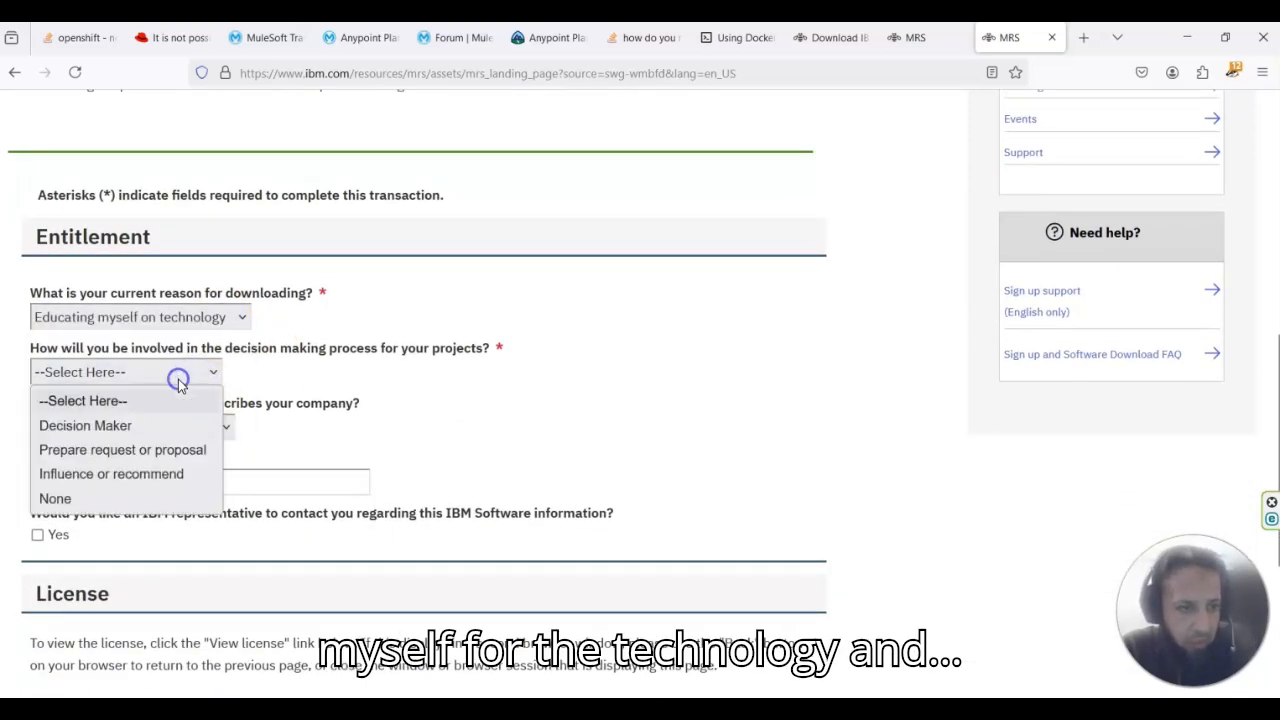
left_click(116, 428)
left_click(105, 373)
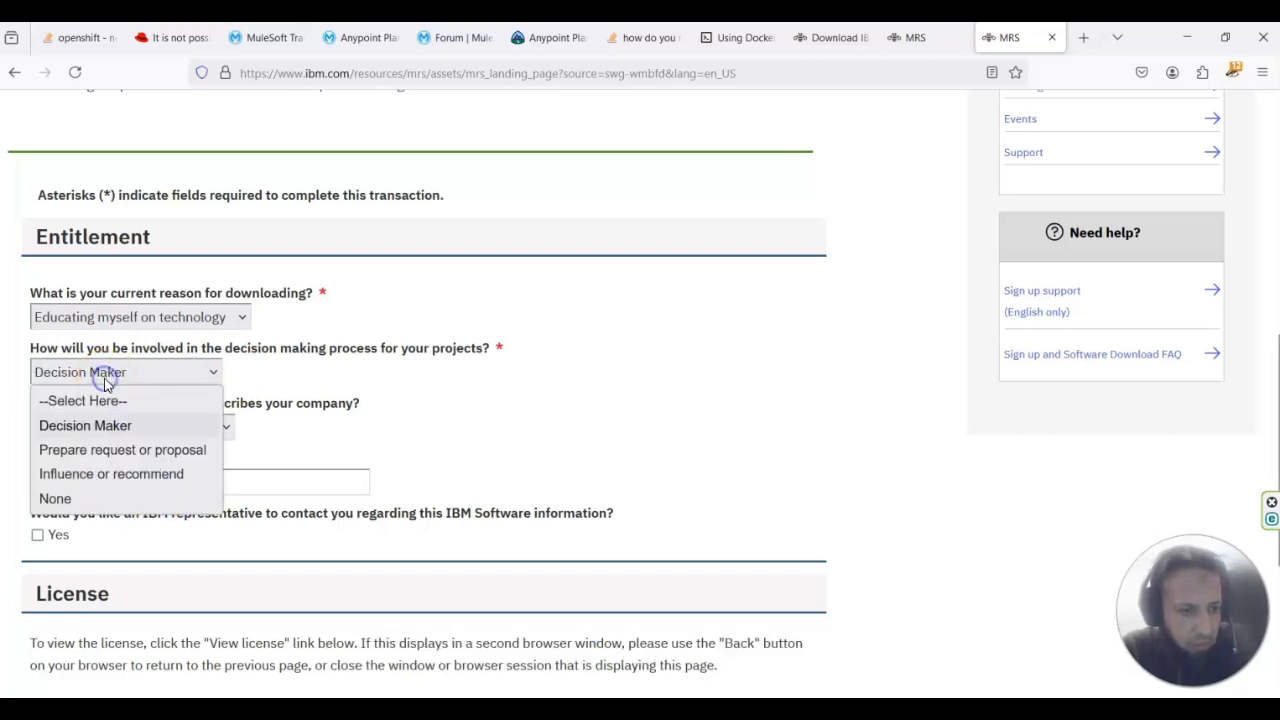
left_click(151, 497)
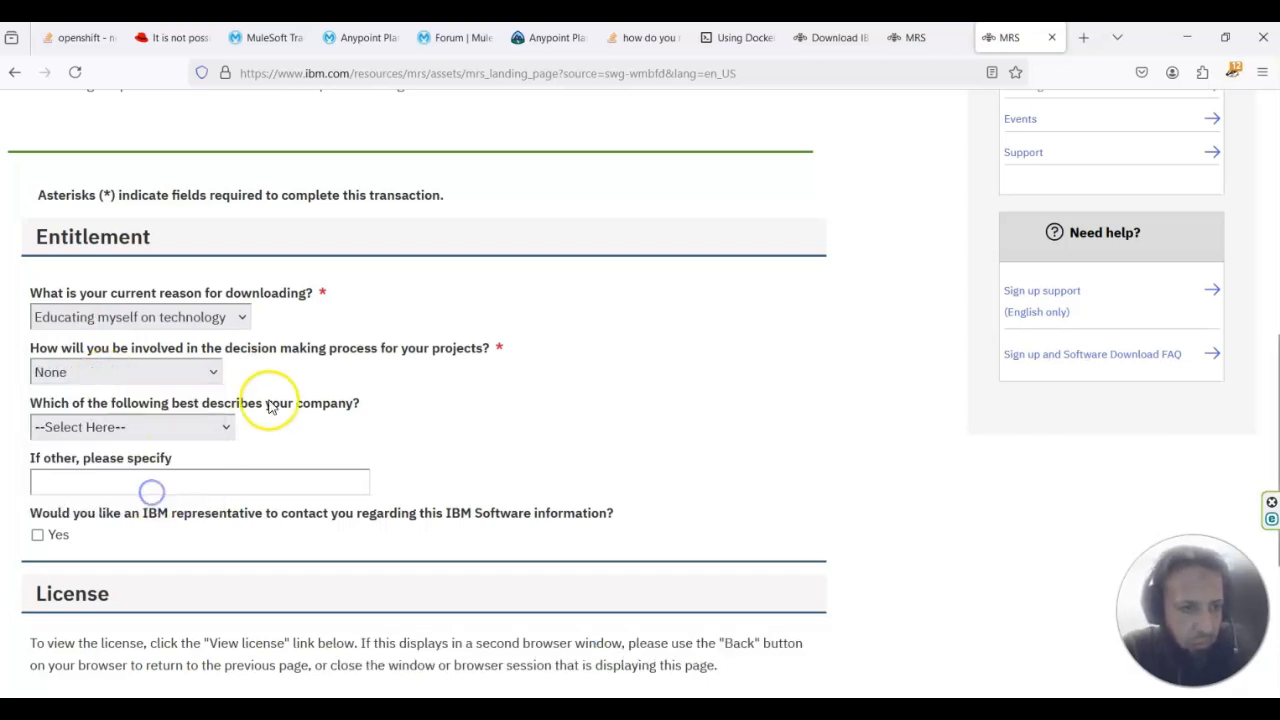
left_click(220, 416)
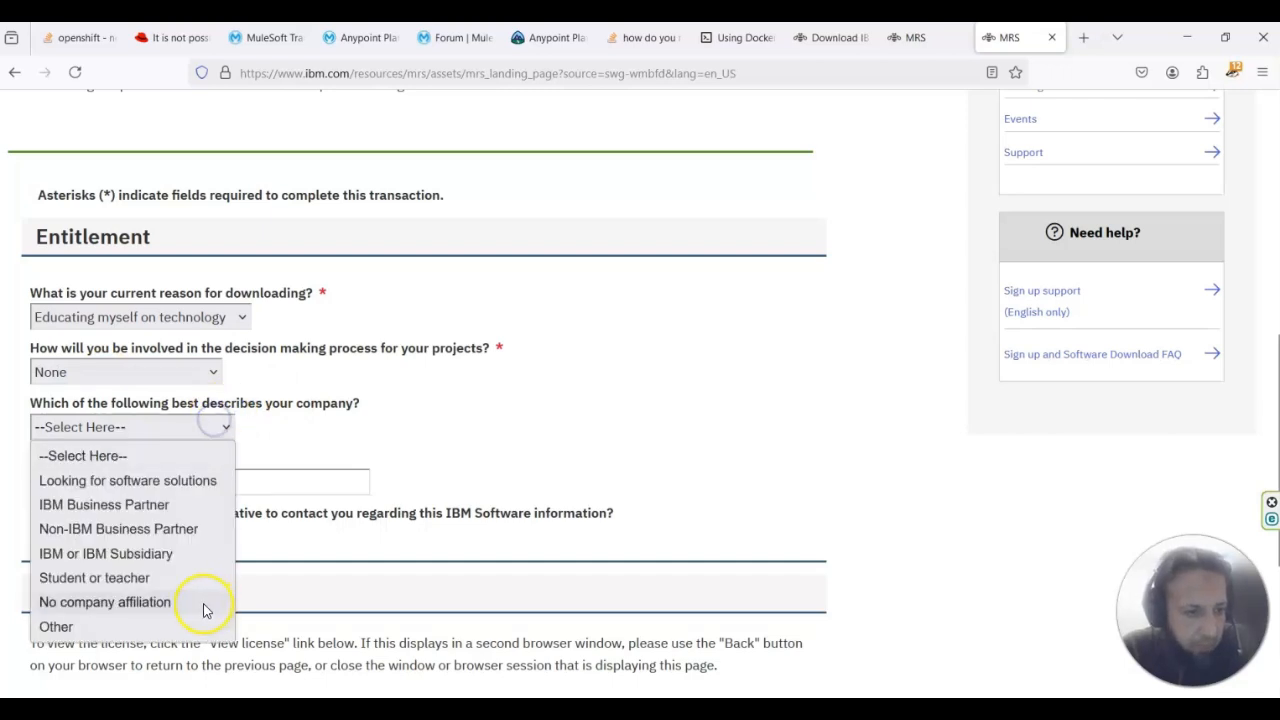
left_click(177, 580)
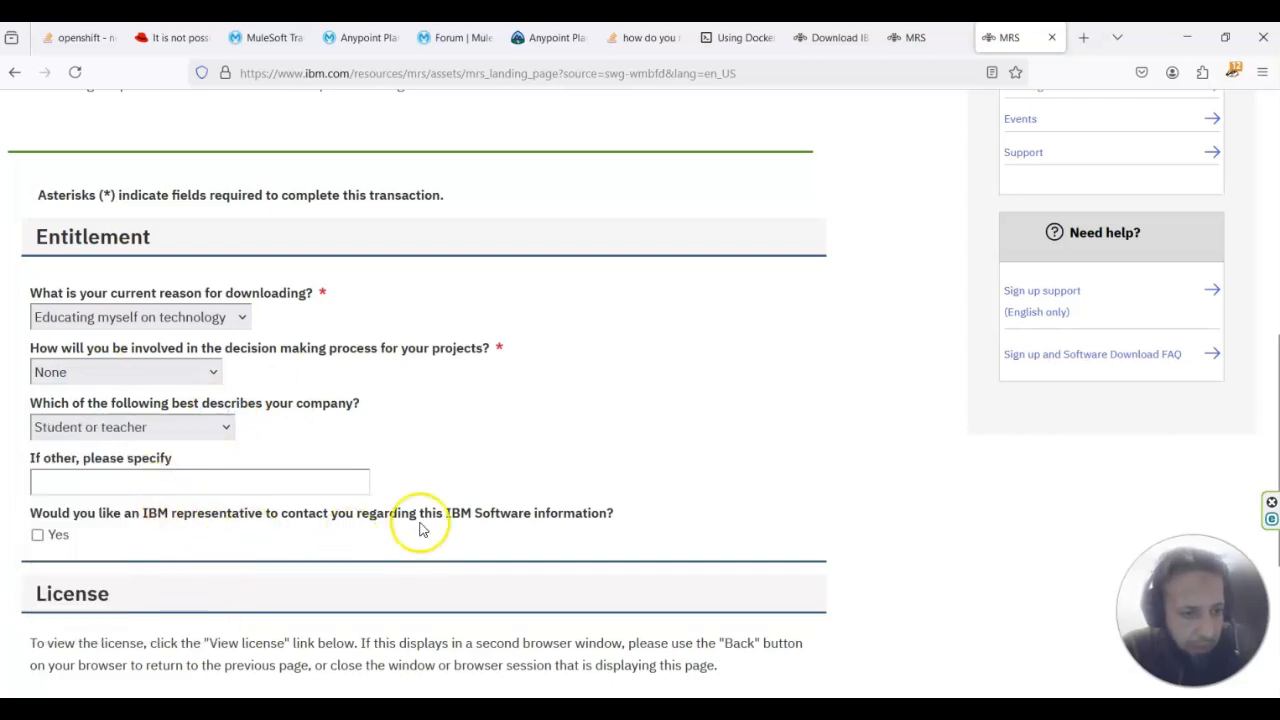
Agree to the license terms and confirm the registration form
scroll(300, 545, "down", 3)
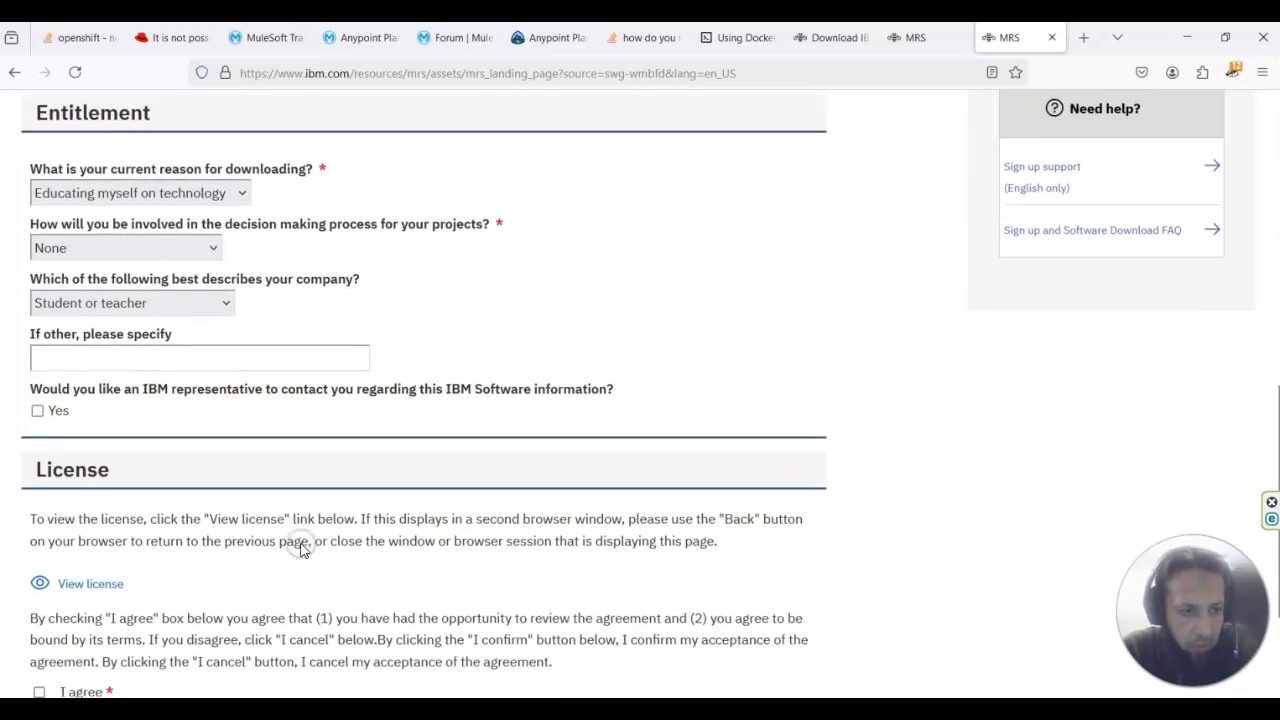
left_click(39, 507)
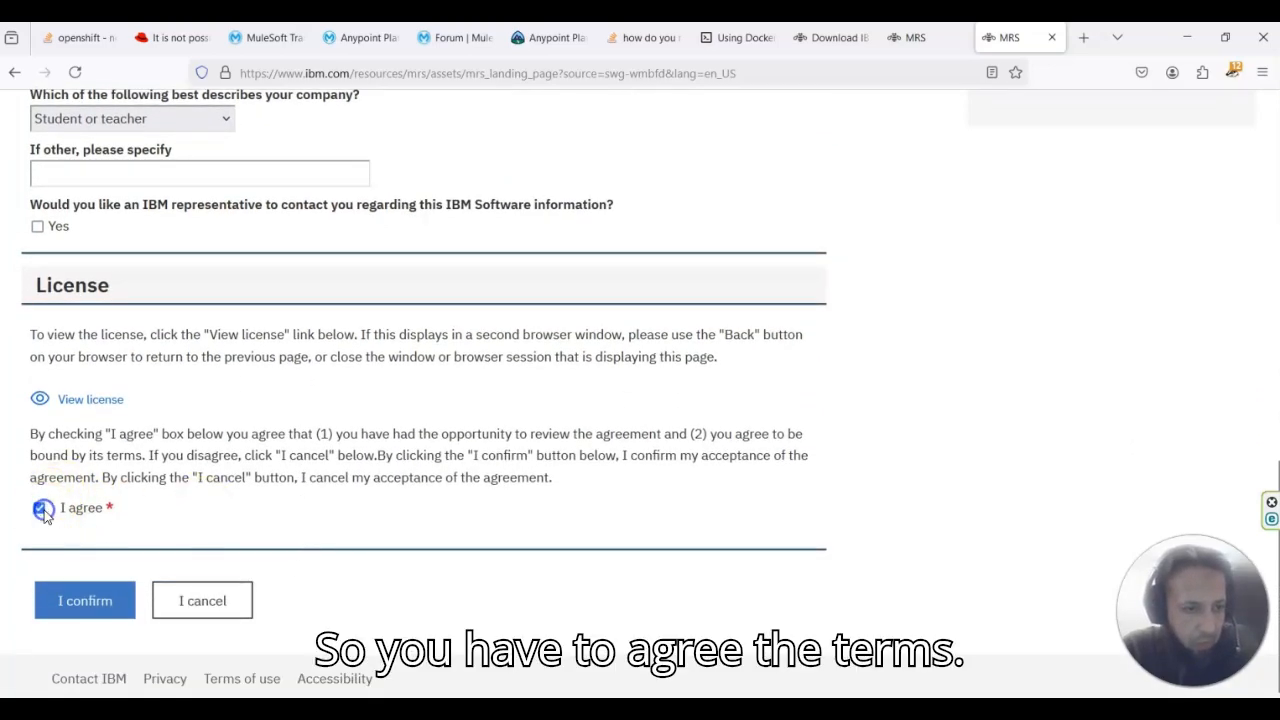
left_click(84, 600)
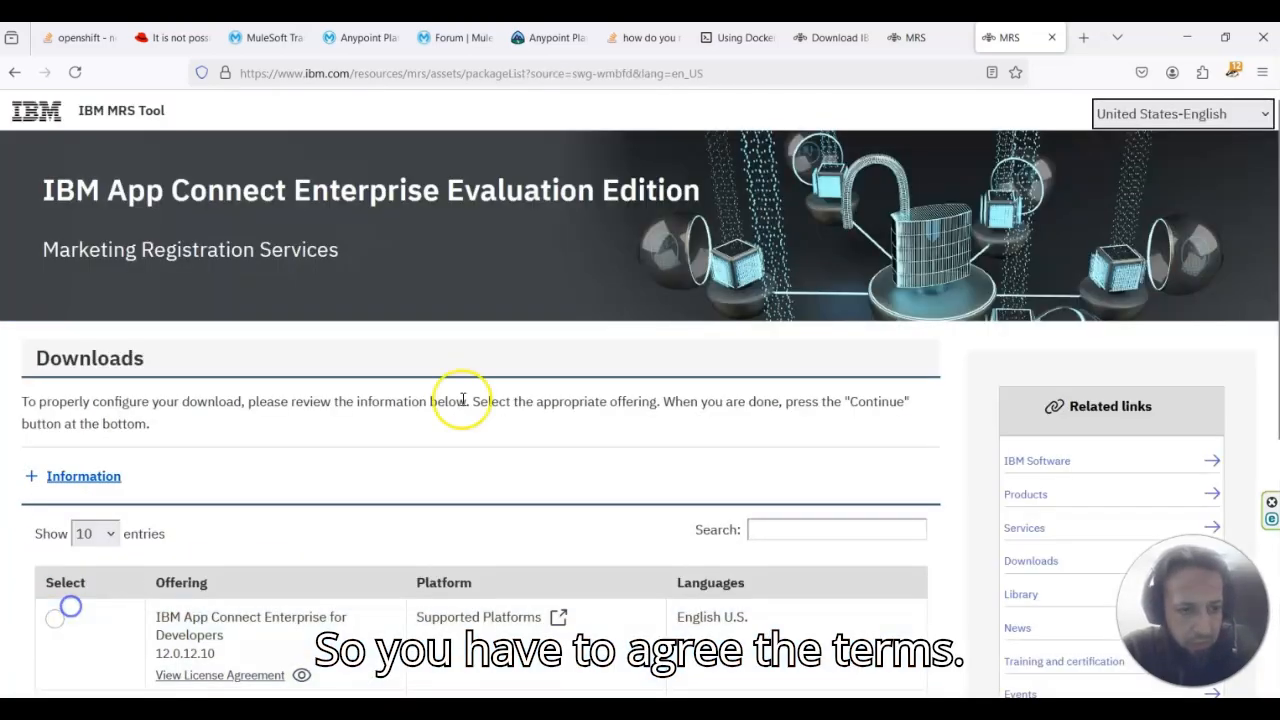
Choose the IBM App Connect Enterprise Evaluation Edition 13.0.2.0 offering and continue to its downloads
left_click(222, 433)
scroll(222, 437, "down", 4)
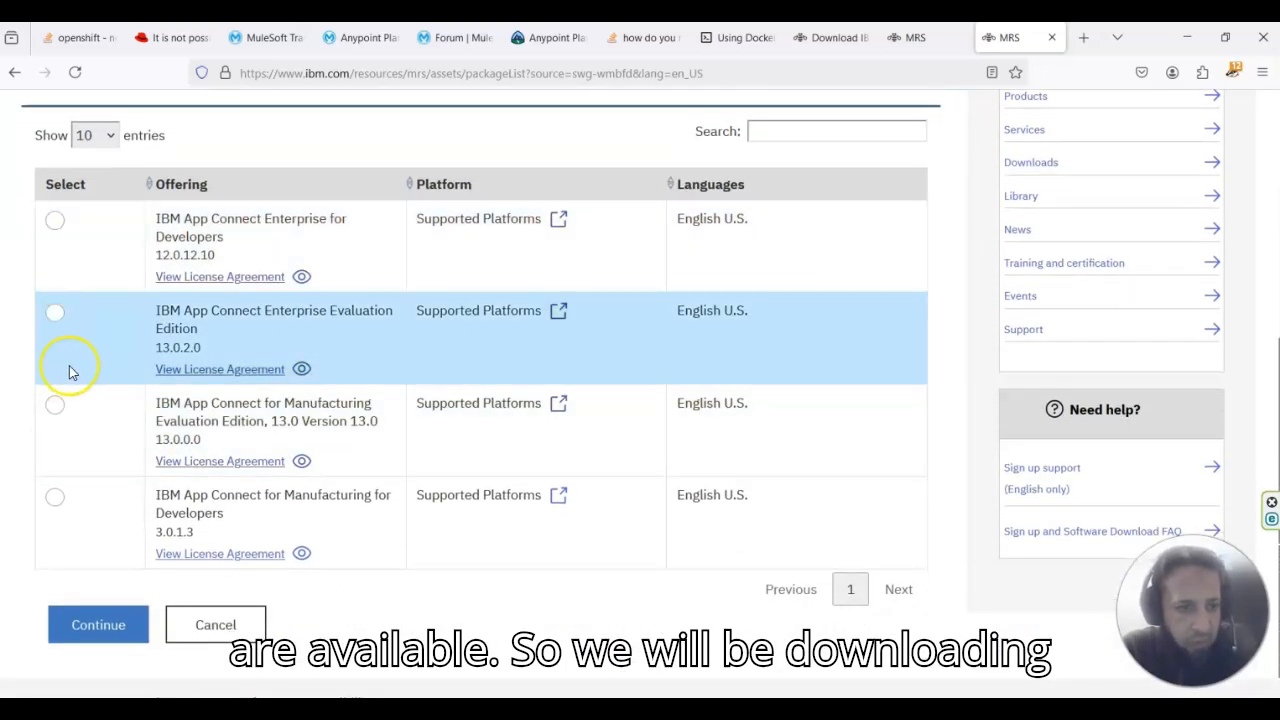
left_click(55, 314)
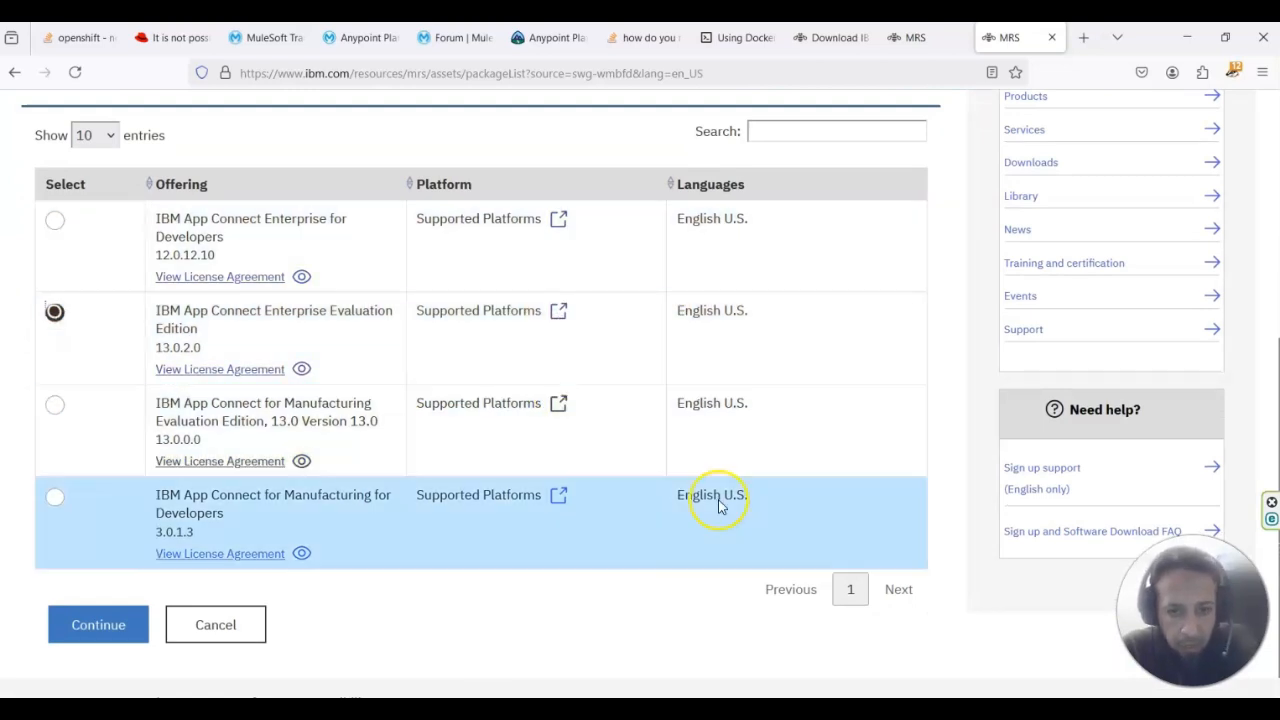
left_click(125, 625)
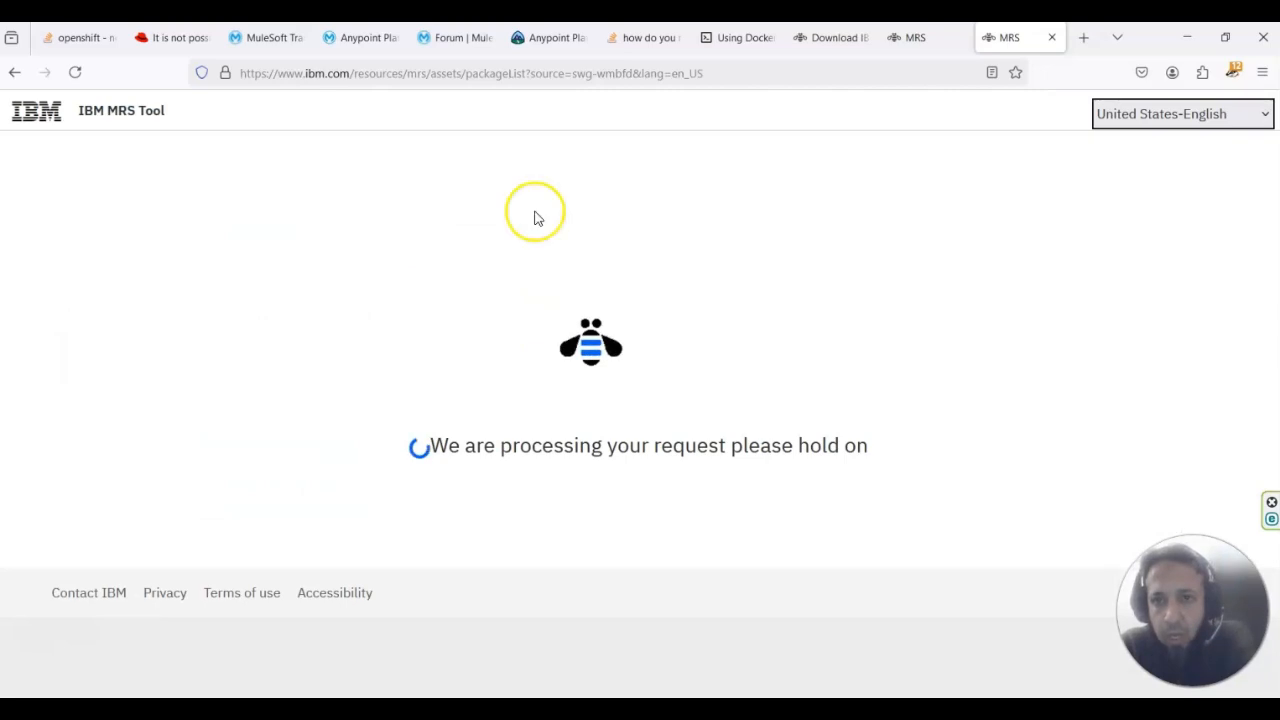
Close the duplicate MRS page and view the Step 2 installation instructions in the IBM documentation
left_click(959, 40)
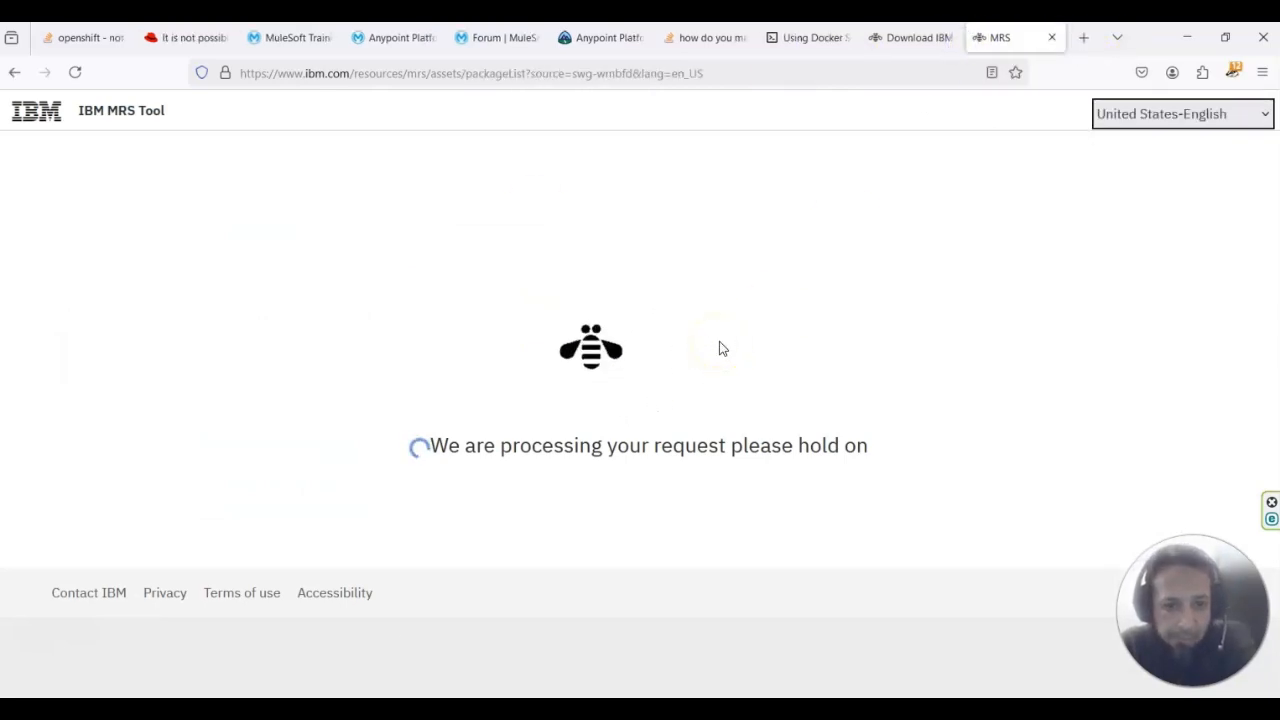
left_click(922, 45)
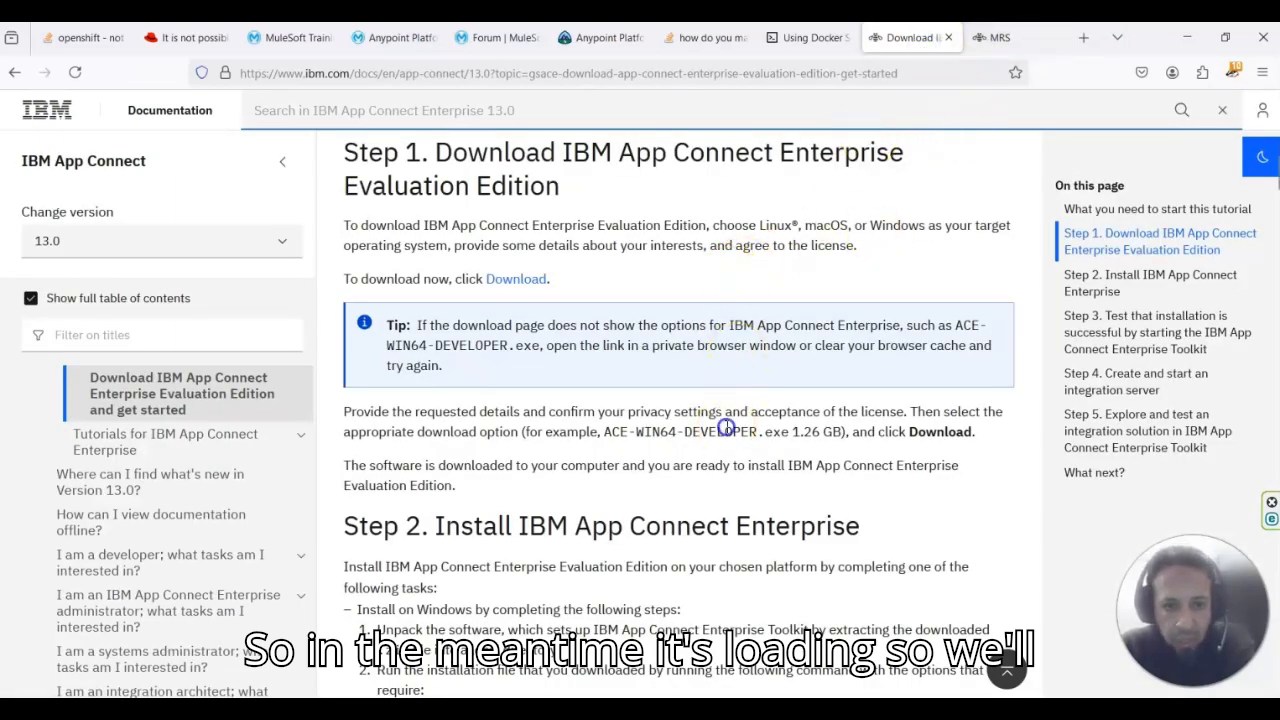
scroll(726, 427, "down", 5)
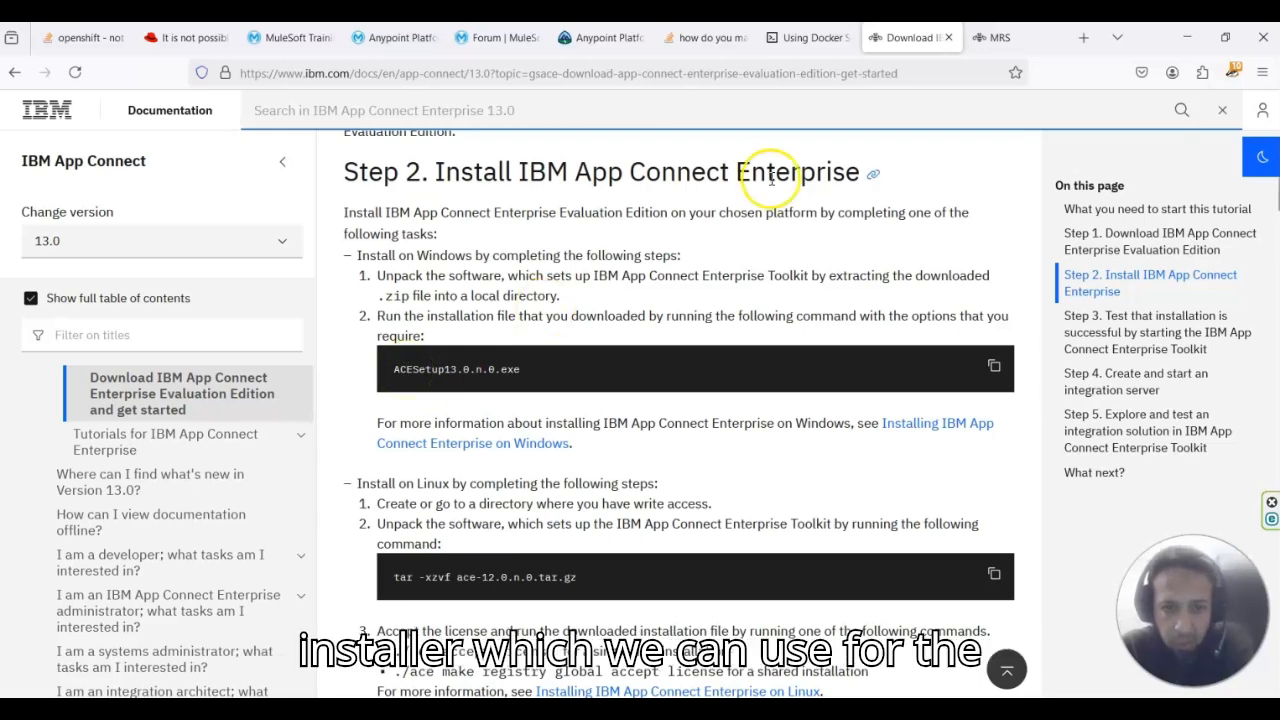
Return to the MRS download list and download 13.0.2.0-ACE-WIN64-EVALUATION.zip over http
left_click(972, 40)
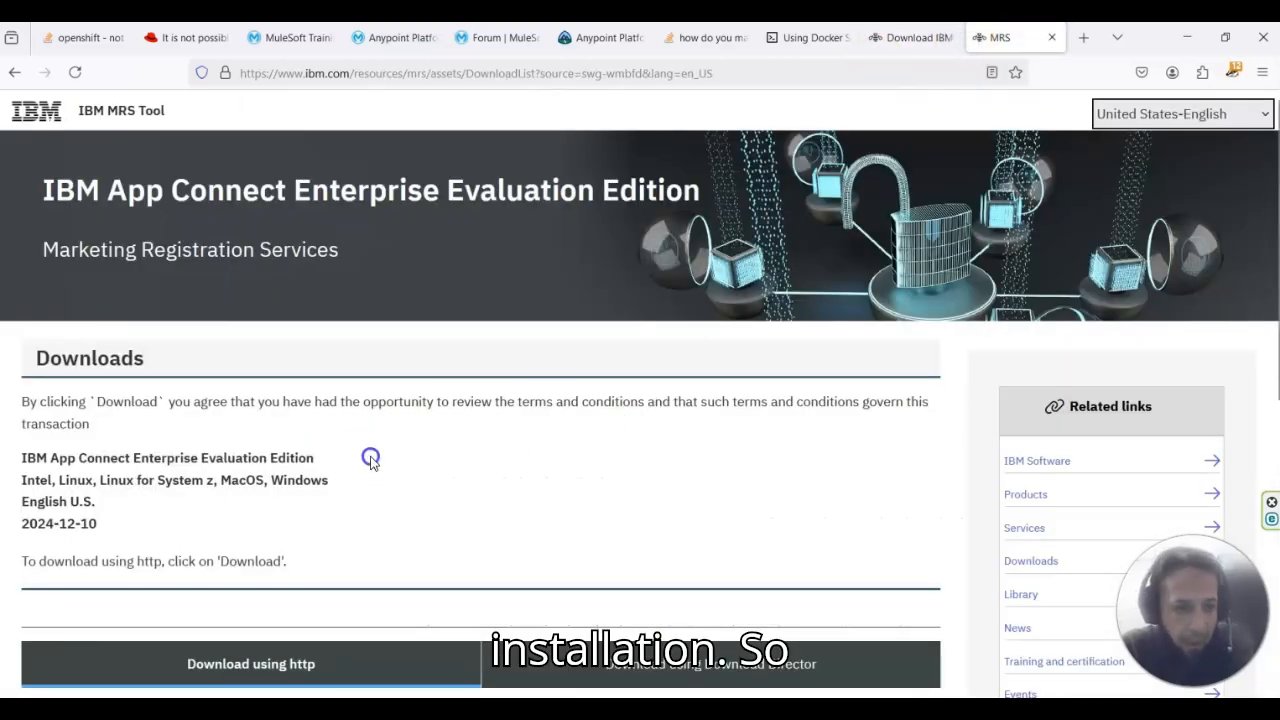
scroll(370, 460, "down", 5)
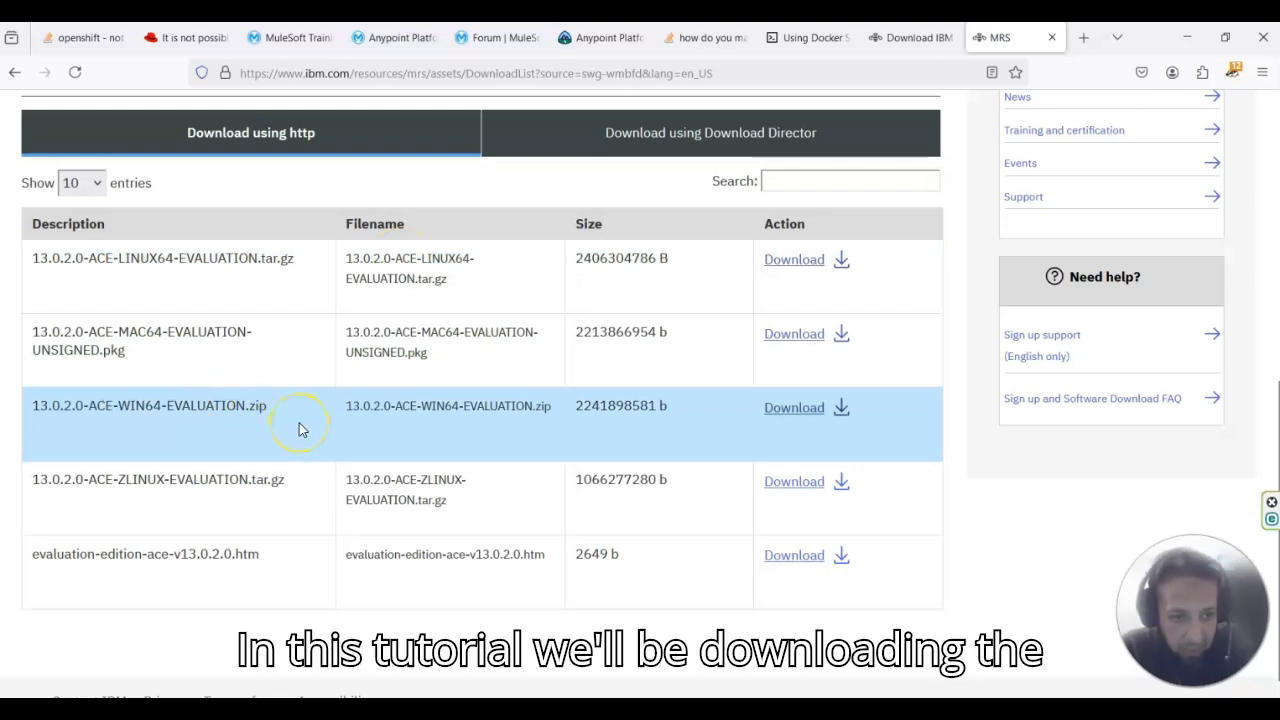
left_click(787, 416)
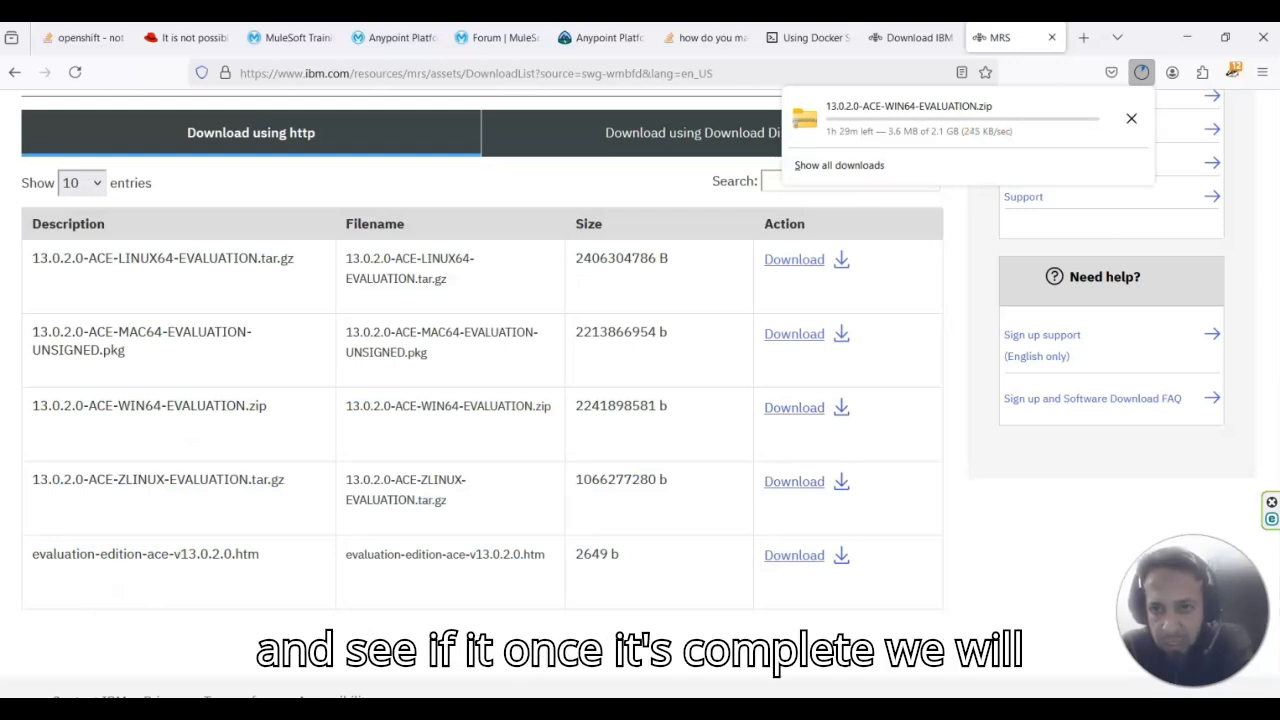
key("Escape")
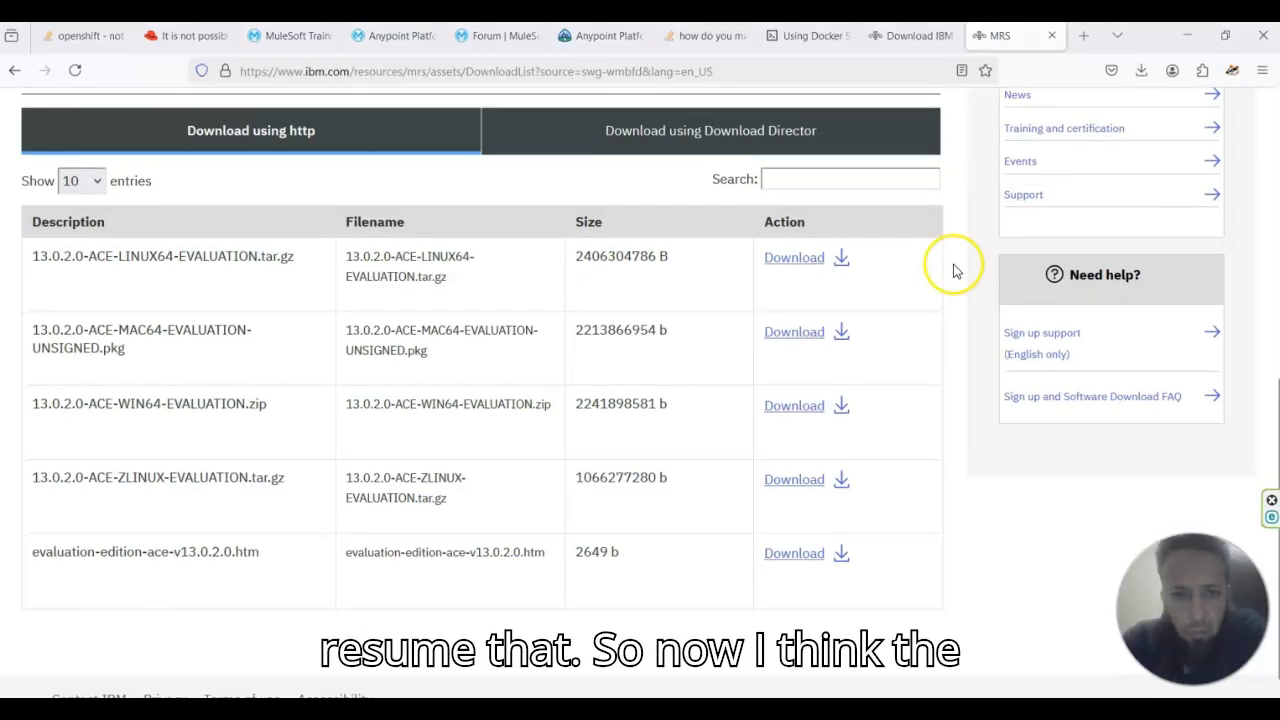
Open the downloaded 13.0.2.0-ACE-WIN64-EVALUATION.zip in File Explorer and go to the Downloads folder
left_click(1141, 70)
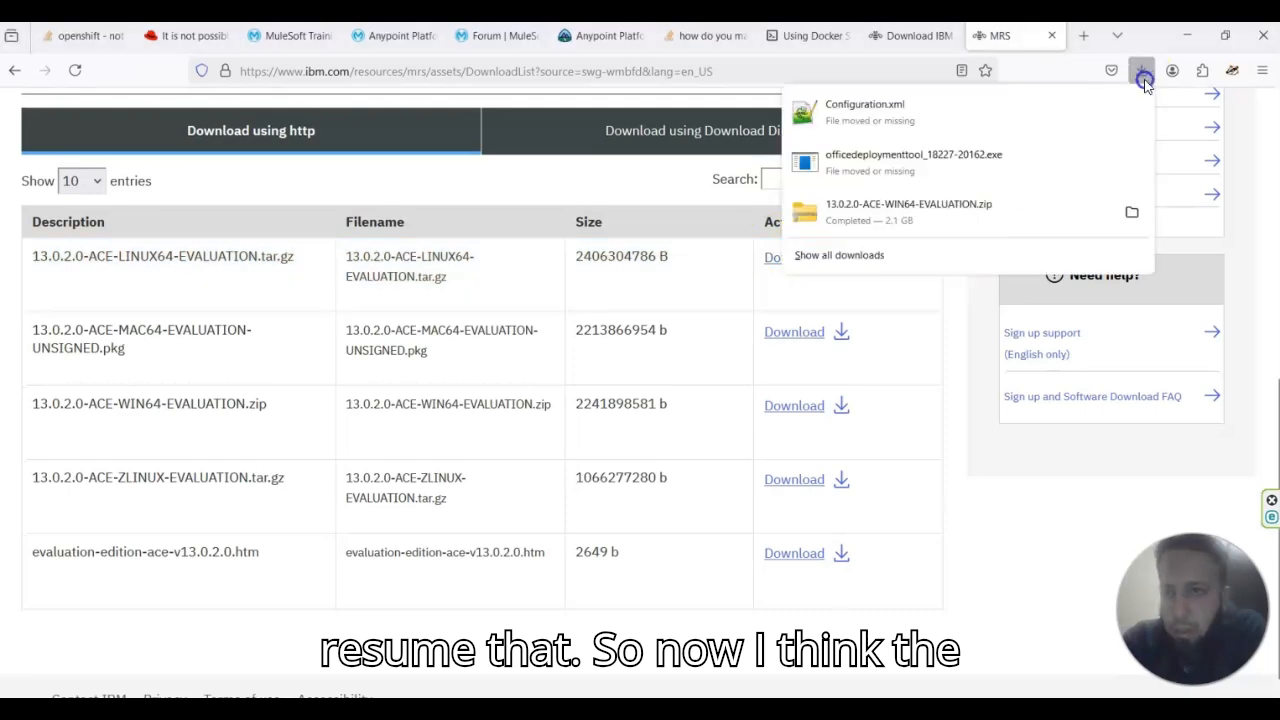
left_click(917, 222)
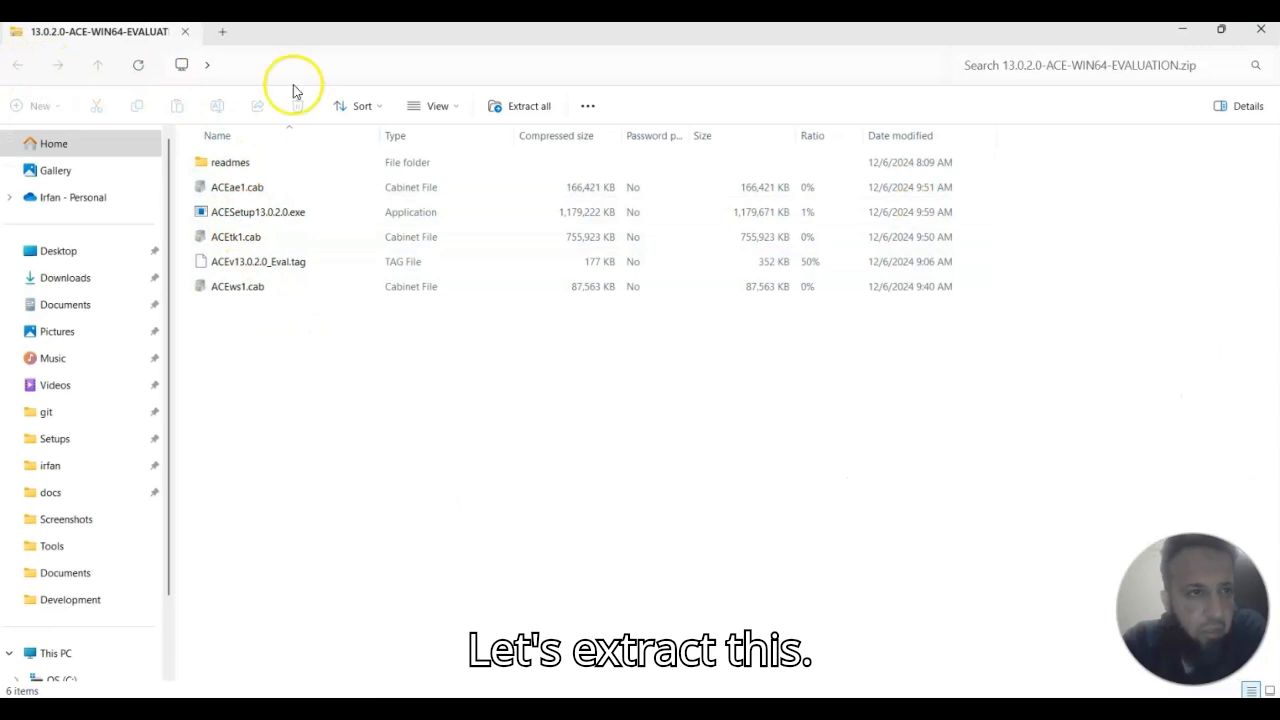
left_click(66, 280)
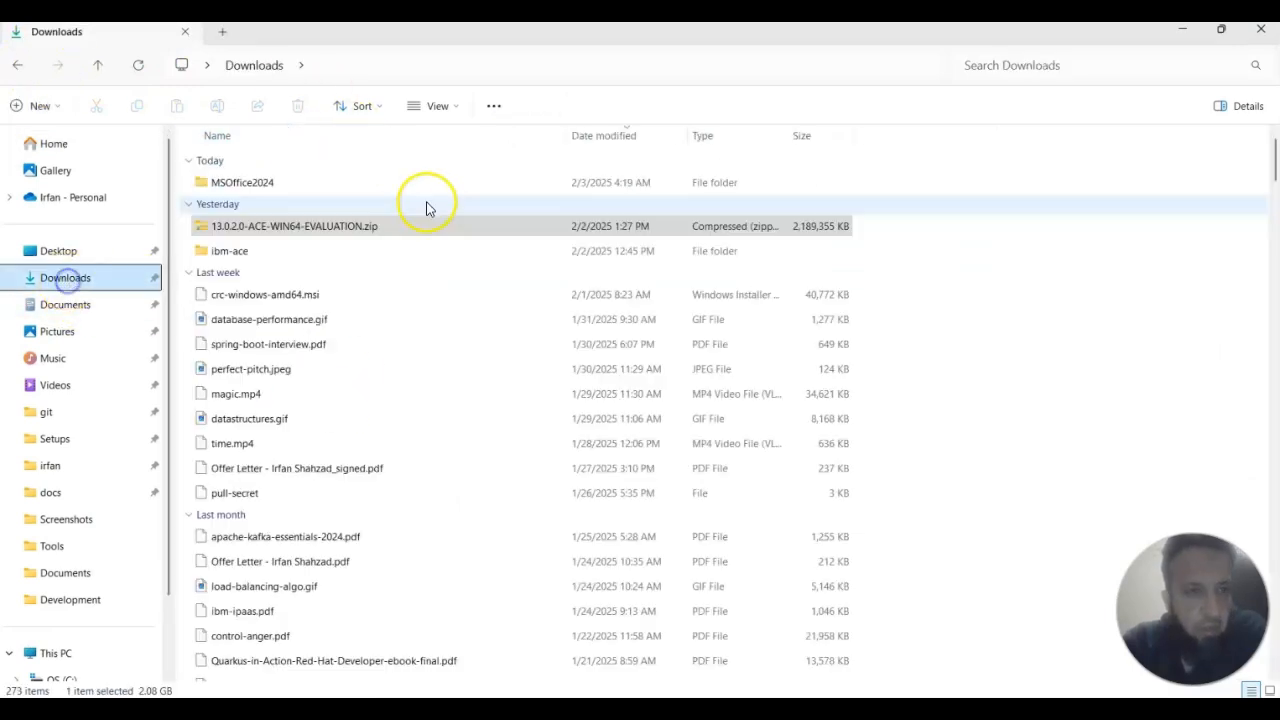
Extract 13.0.2.0-ACE-WIN64-EVALUATION.zip into a folder named 13.0.2.0-ACE-WIN64 inside Downloads
left_click(260, 228)
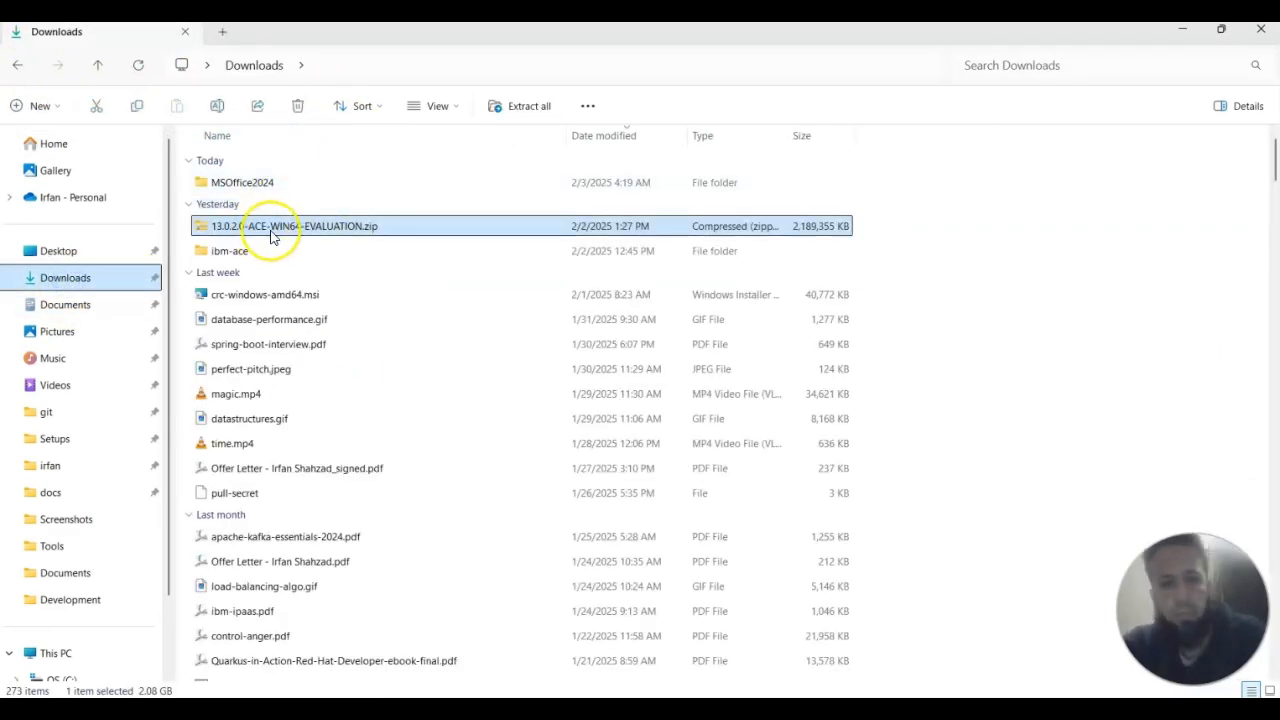
right_click(363, 224)
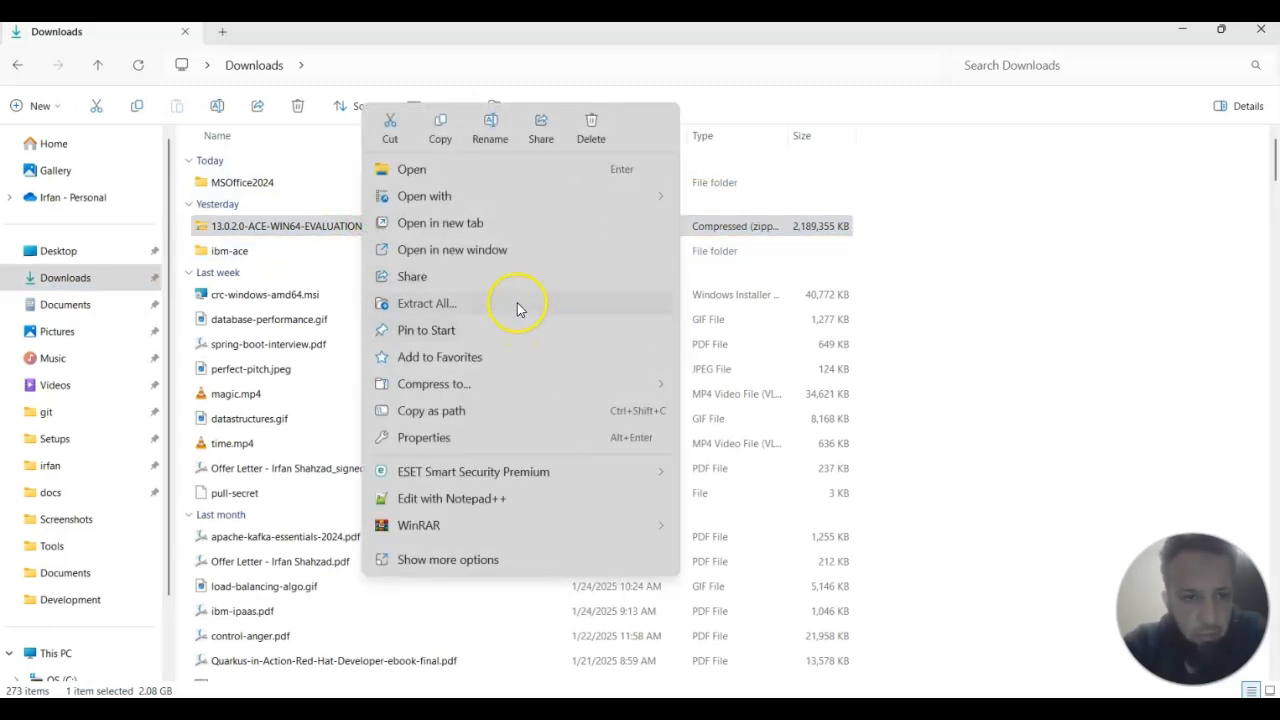
left_click(517, 303)
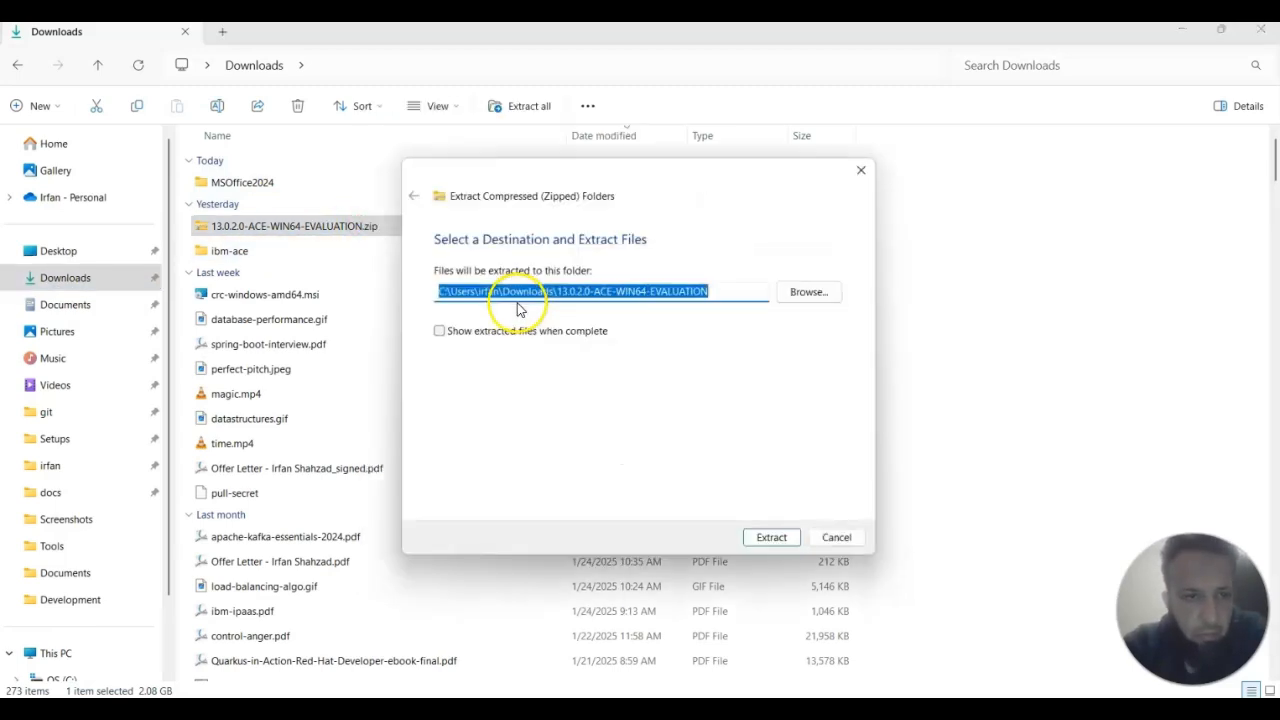
left_click(731, 290)
key("BackSpace")
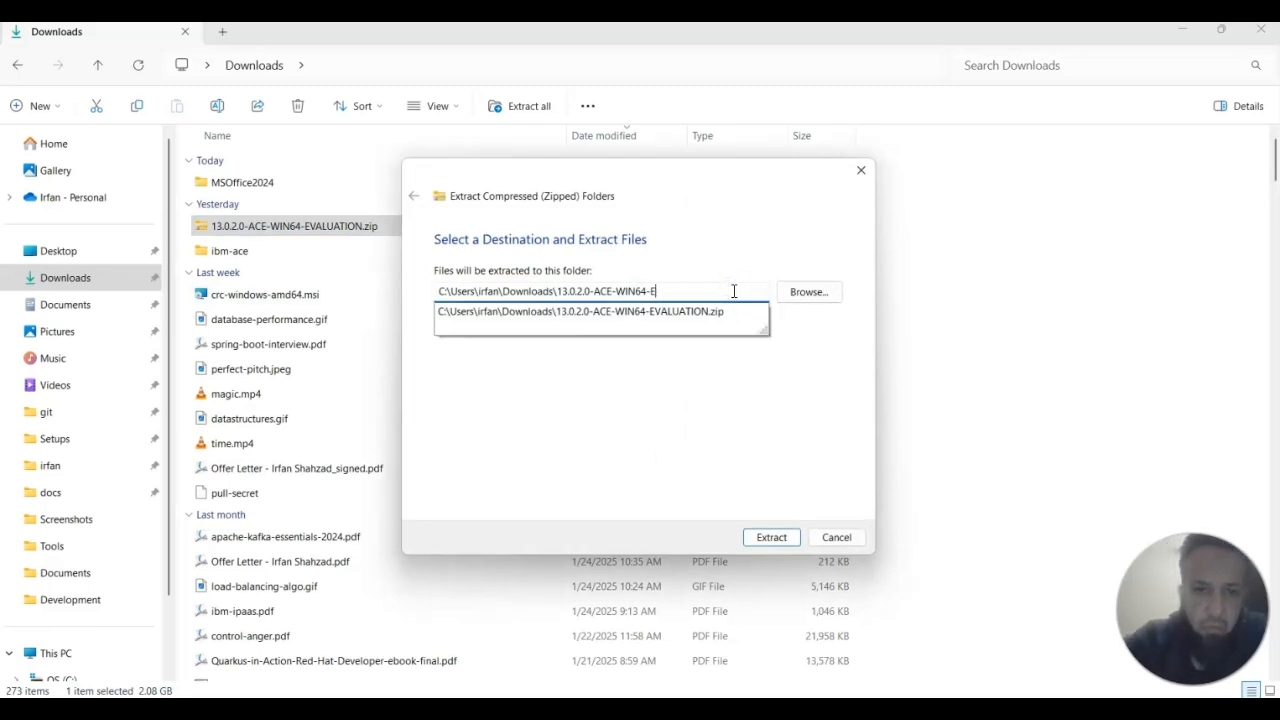
left_click(728, 408)
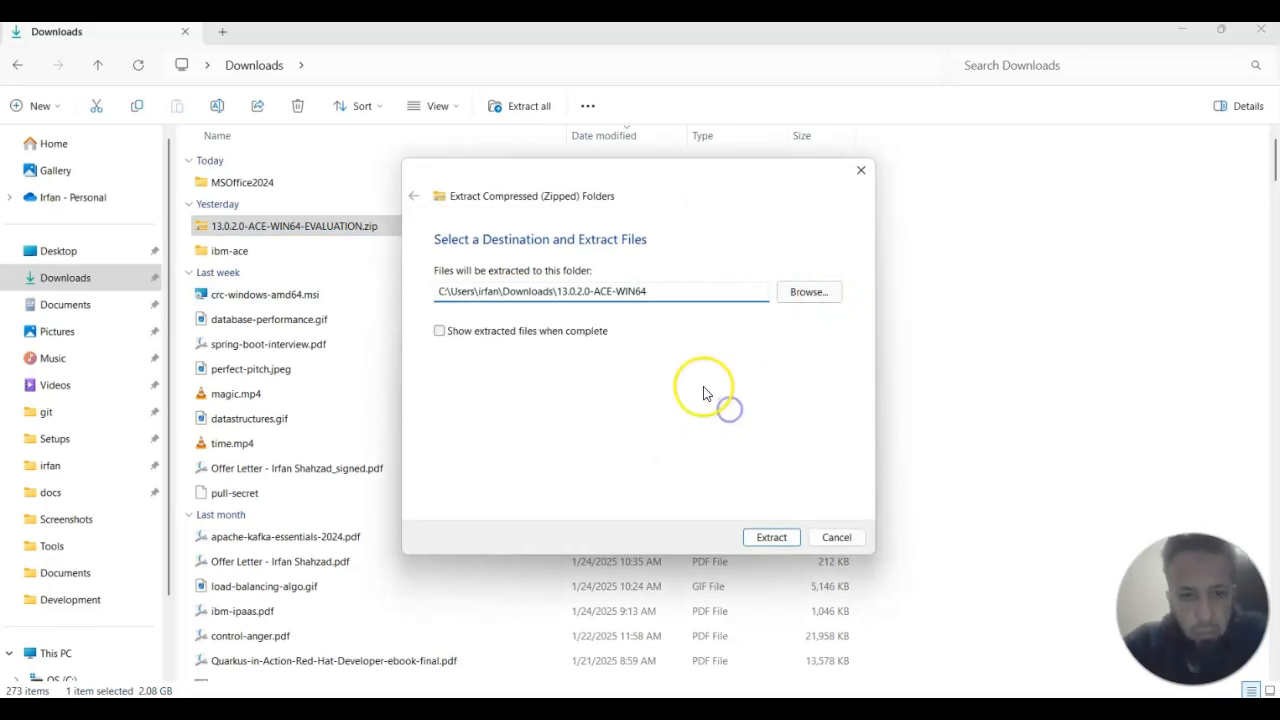
left_click(770, 538)
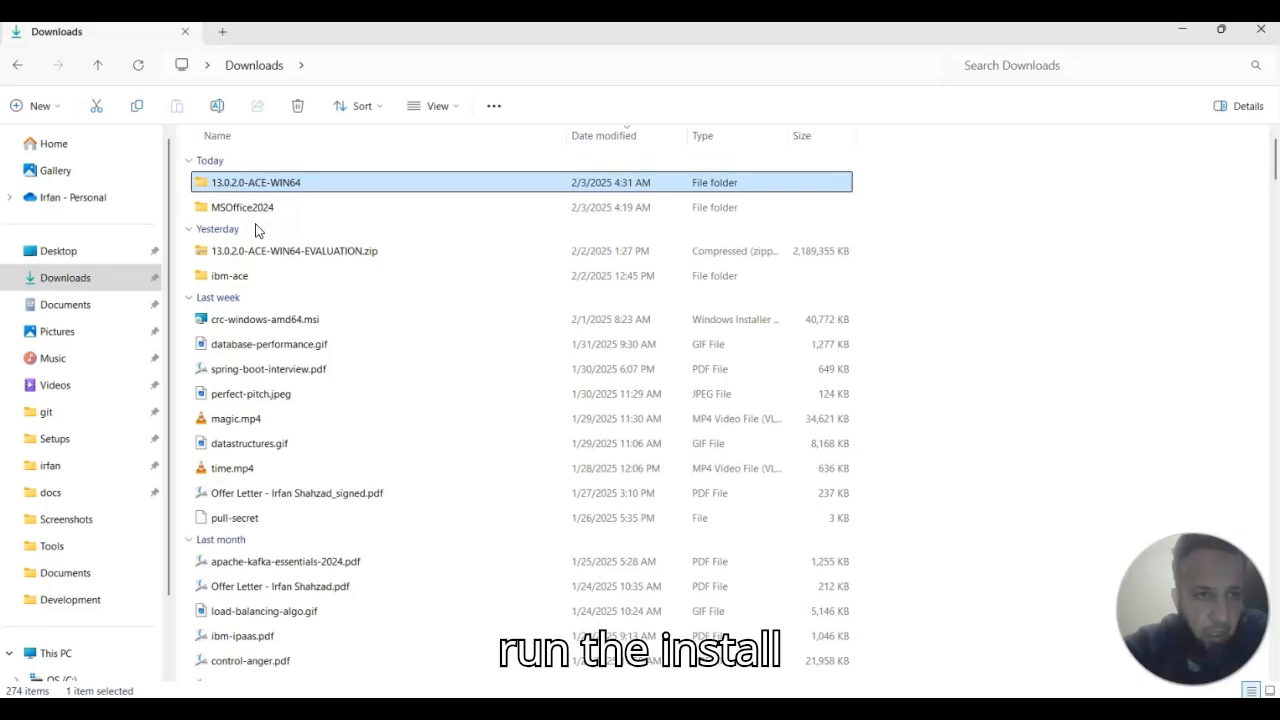
Run ACESetup13.0.2.0.exe from the extracted 13.0.2.0-ACE-WIN64 folder and agree to the license terms
double_click(243, 184)
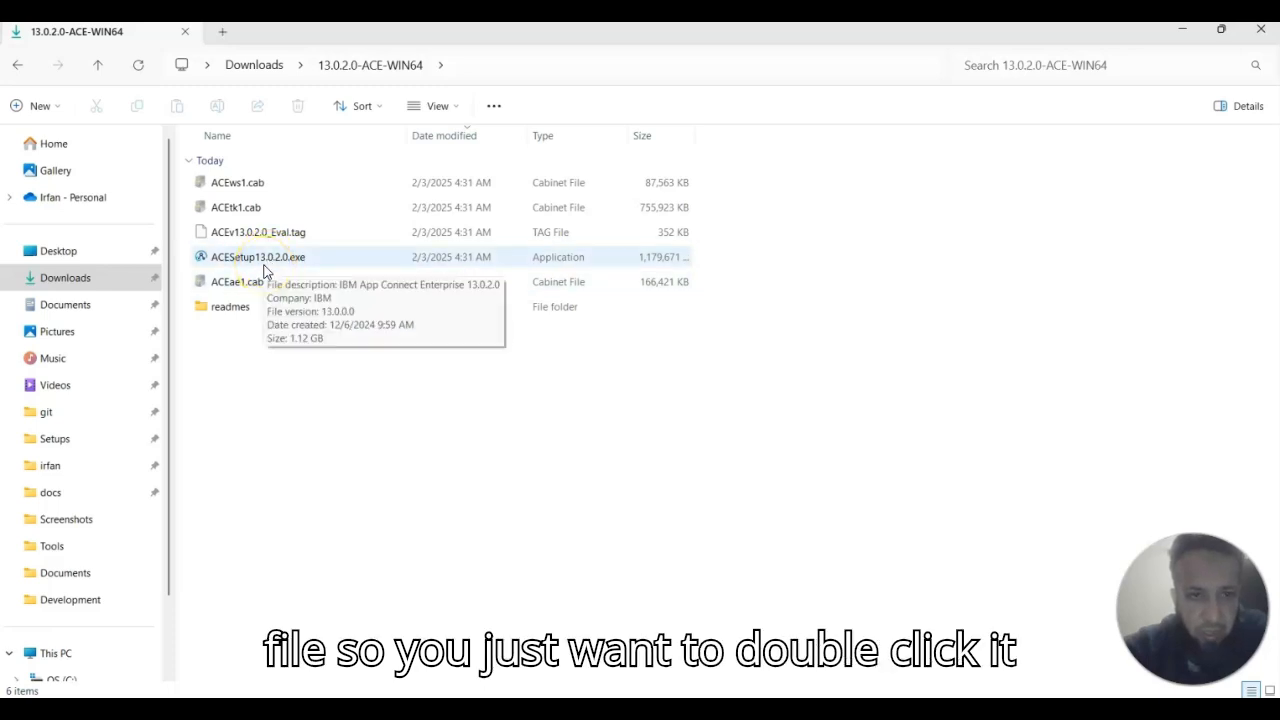
double_click(266, 270)
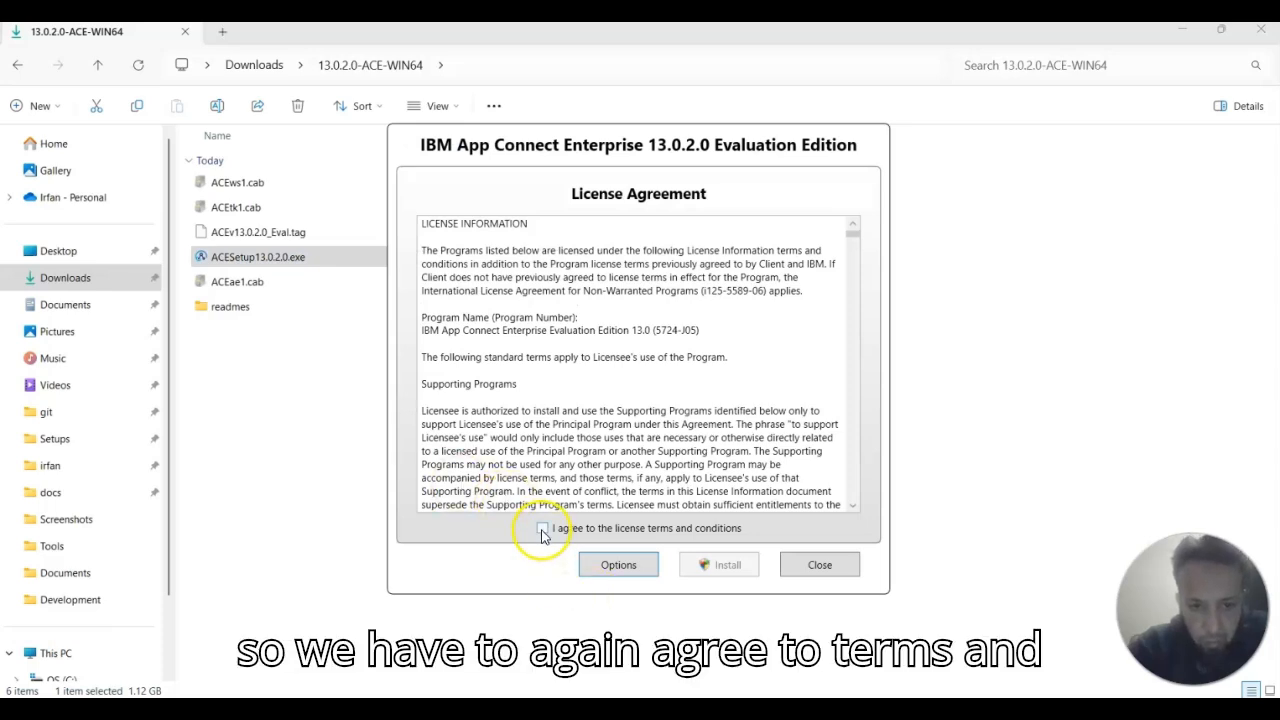
left_click(541, 528)
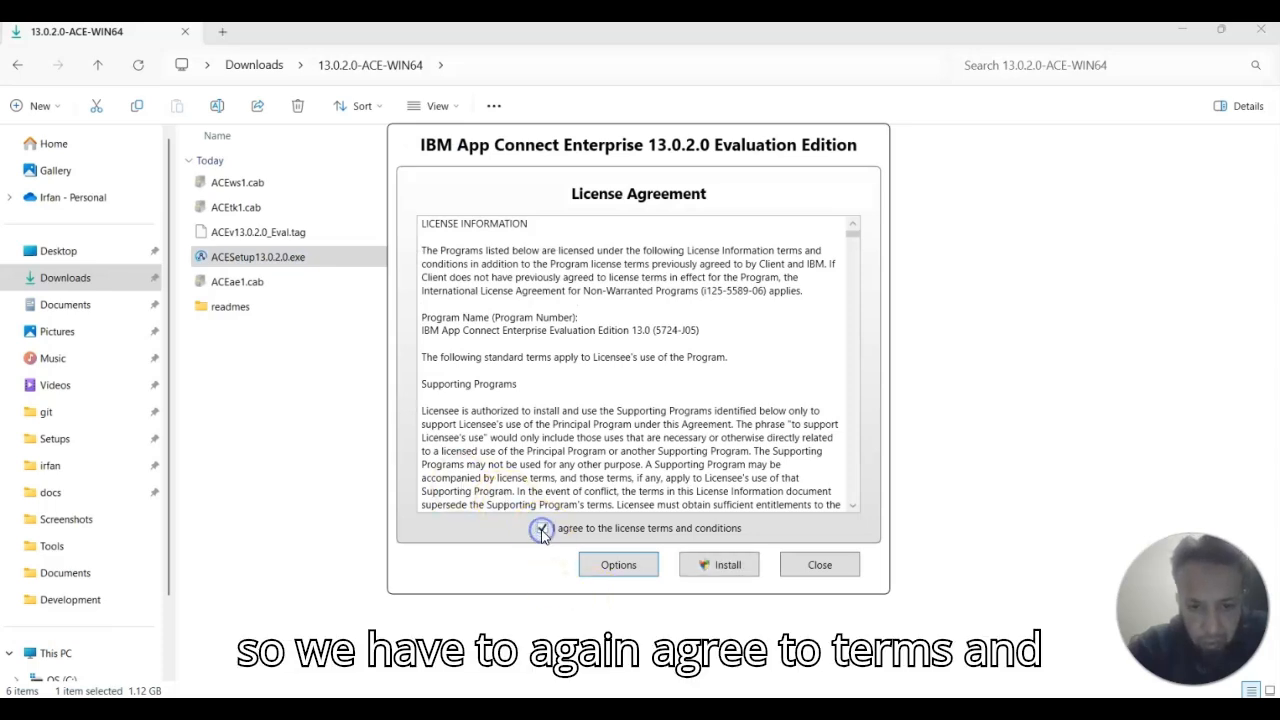
Set the install location in the installation options to C:\IBM\ACE\13.0.2.0\
left_click(632, 566)
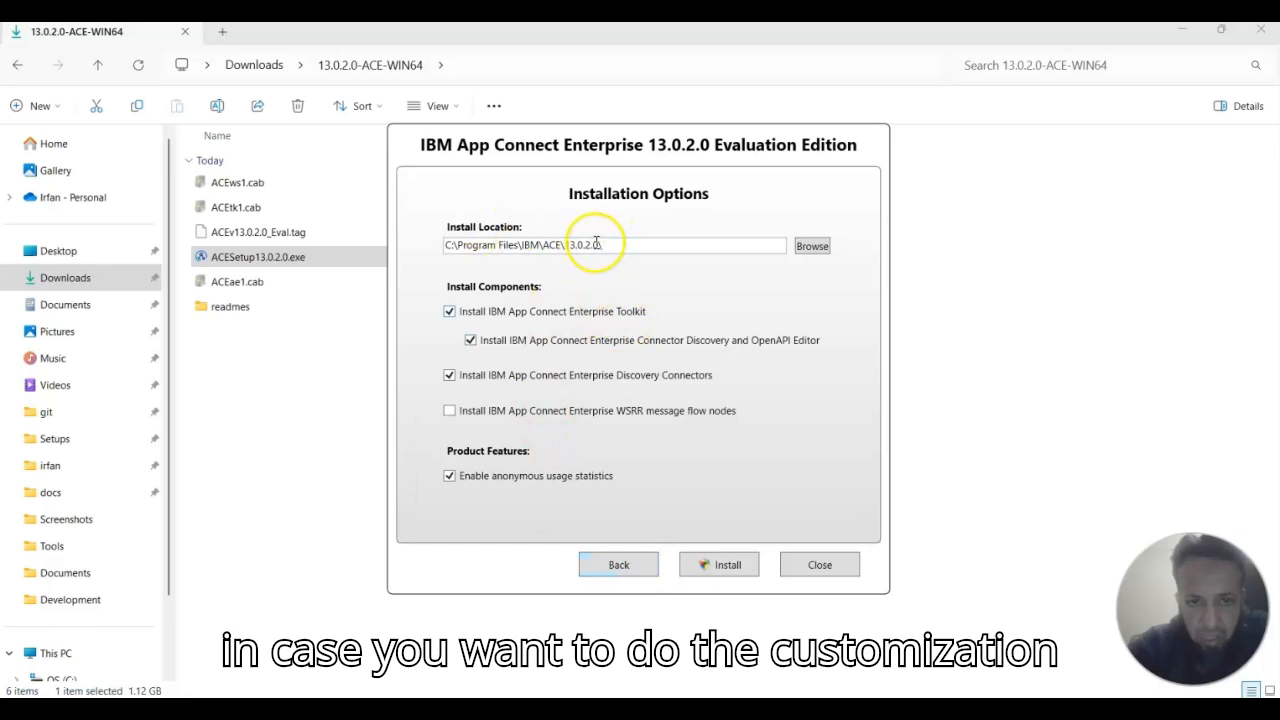
left_click(521, 250)
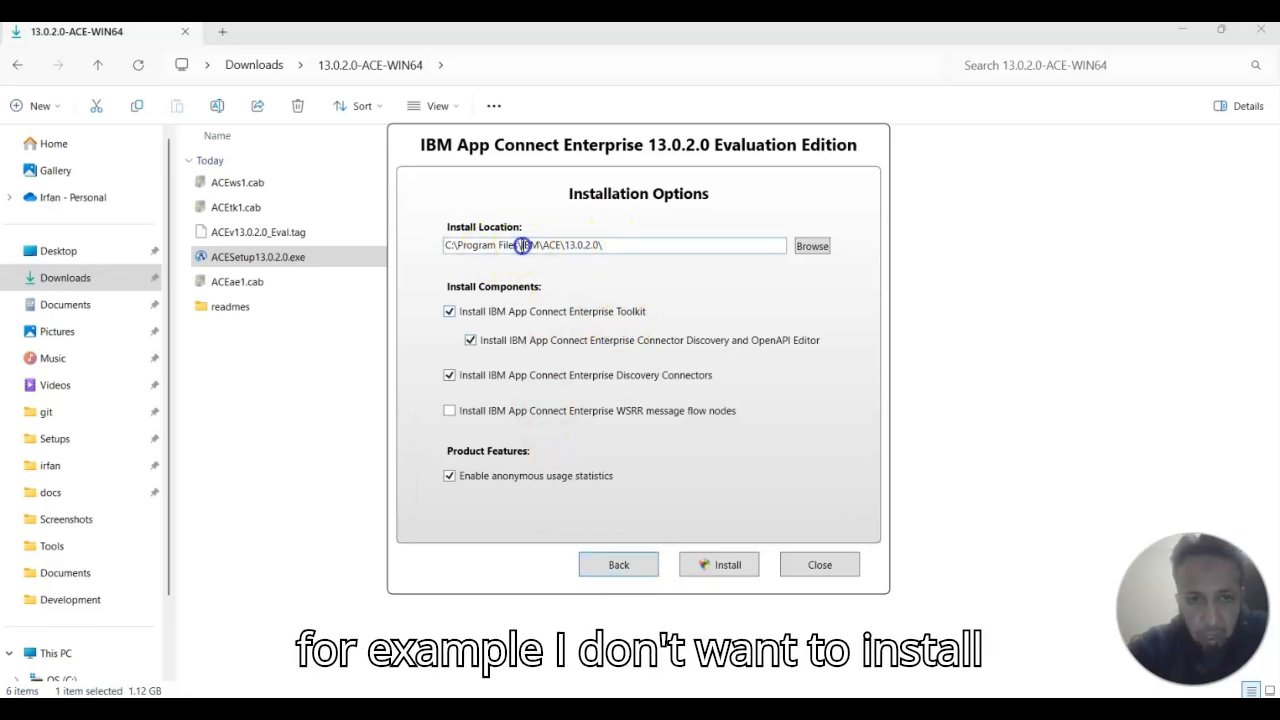
key("BackSpace")
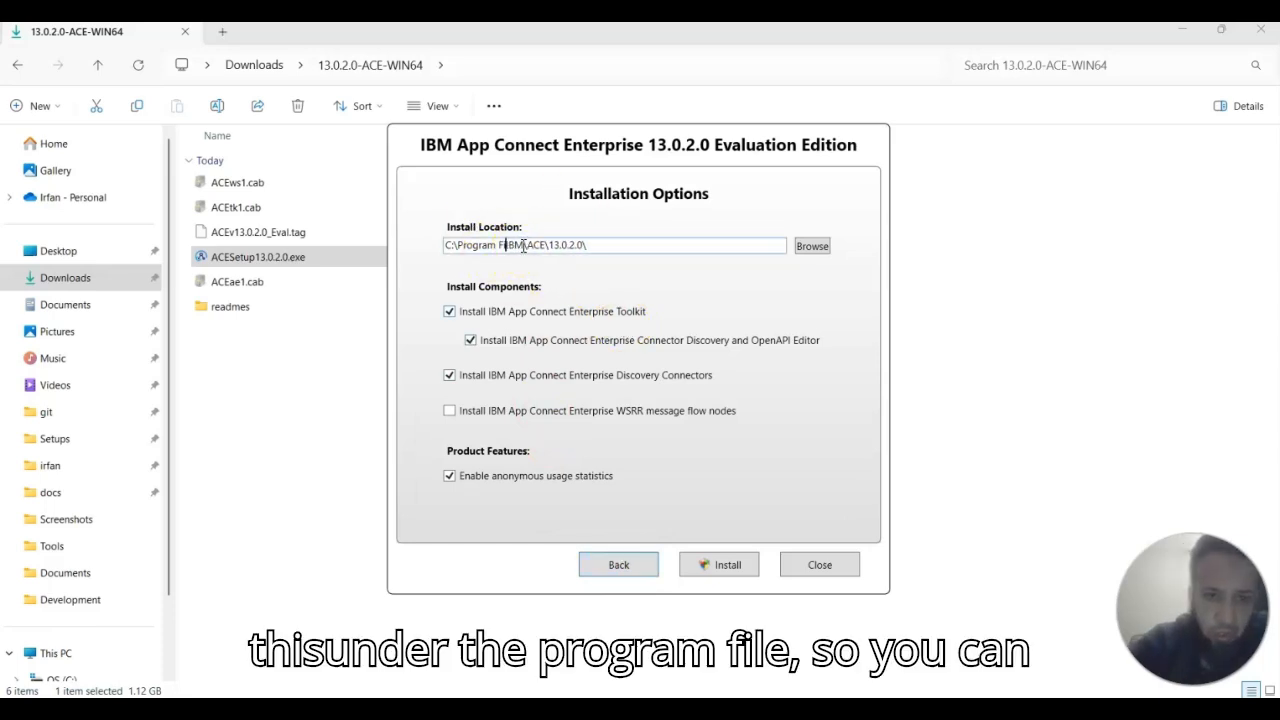
key("BackSpace")
key("BackSpace")
key("BackSpace")
key("BackSpace")
key("BackSpace")
key("BackSpace")
key("BackSpace")
key("BackSpace")
key("BackSpace")
key("BackSpace")
key("BackSpace")
key("BackSpace")
key("BackSpace")
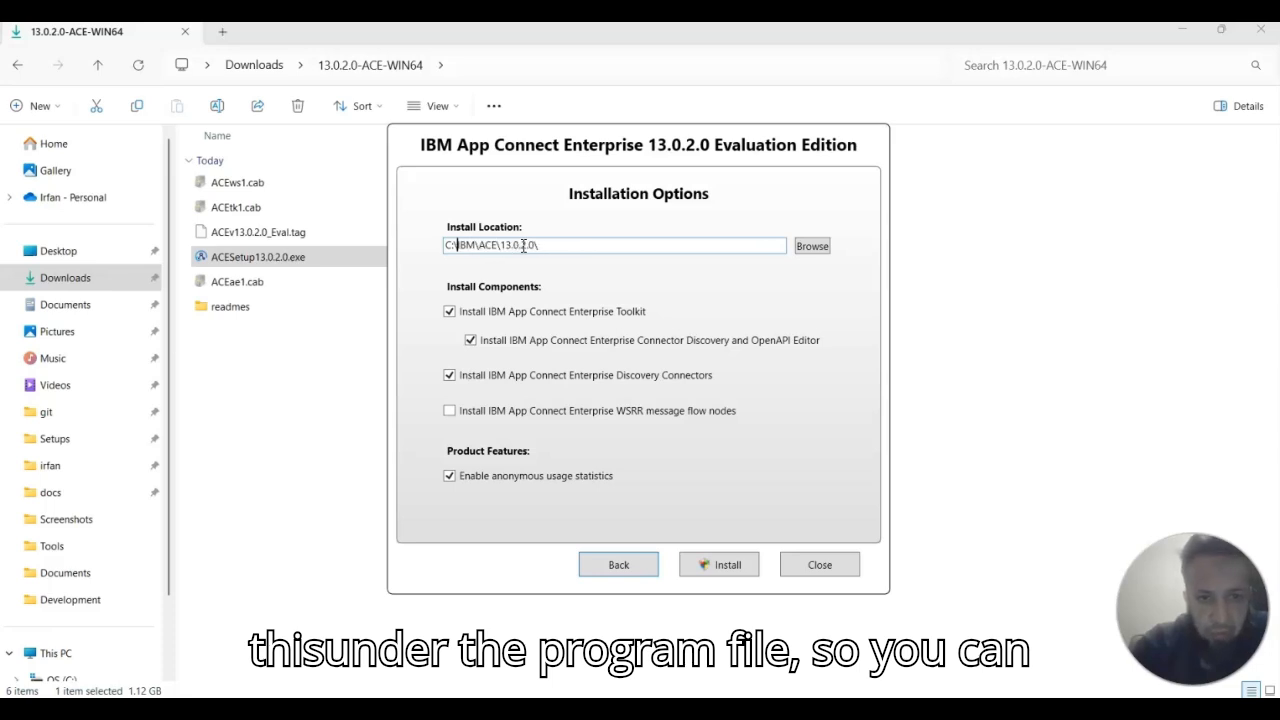
left_click(595, 245)
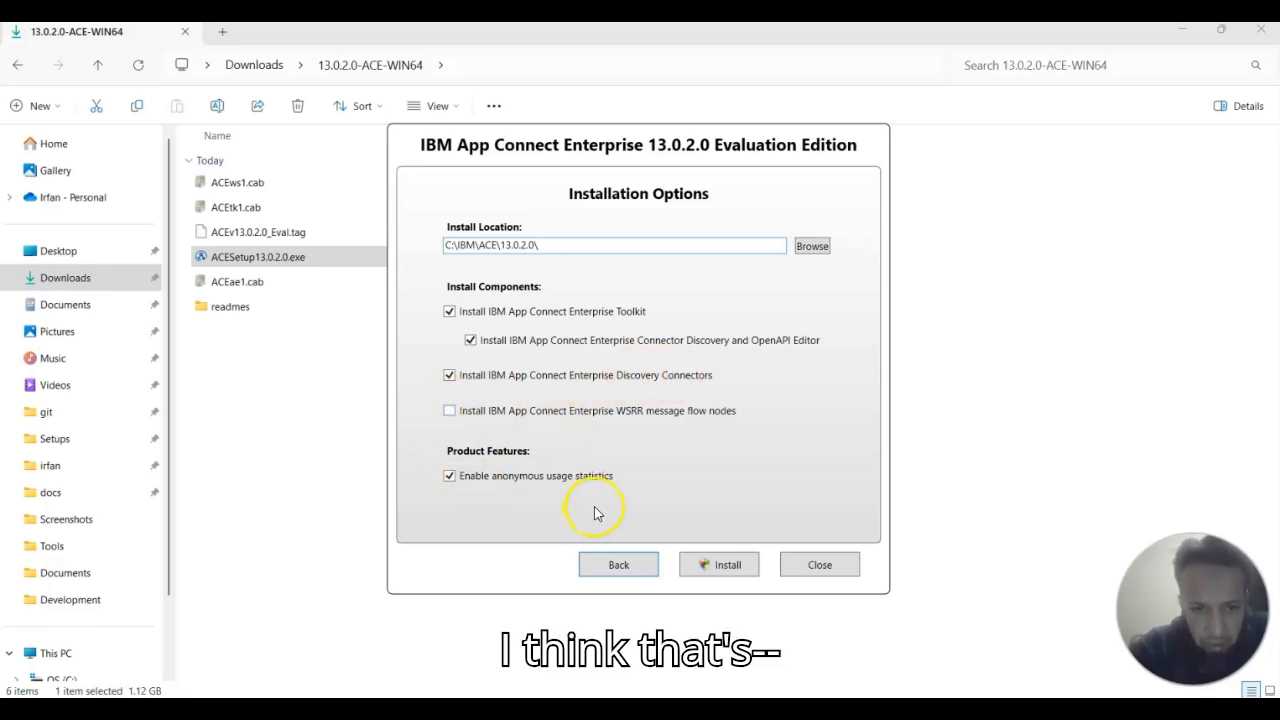
Disable anonymous usage statistics and install IBM App Connect Enterprise, closing the installer when it finishes
left_click(450, 476)
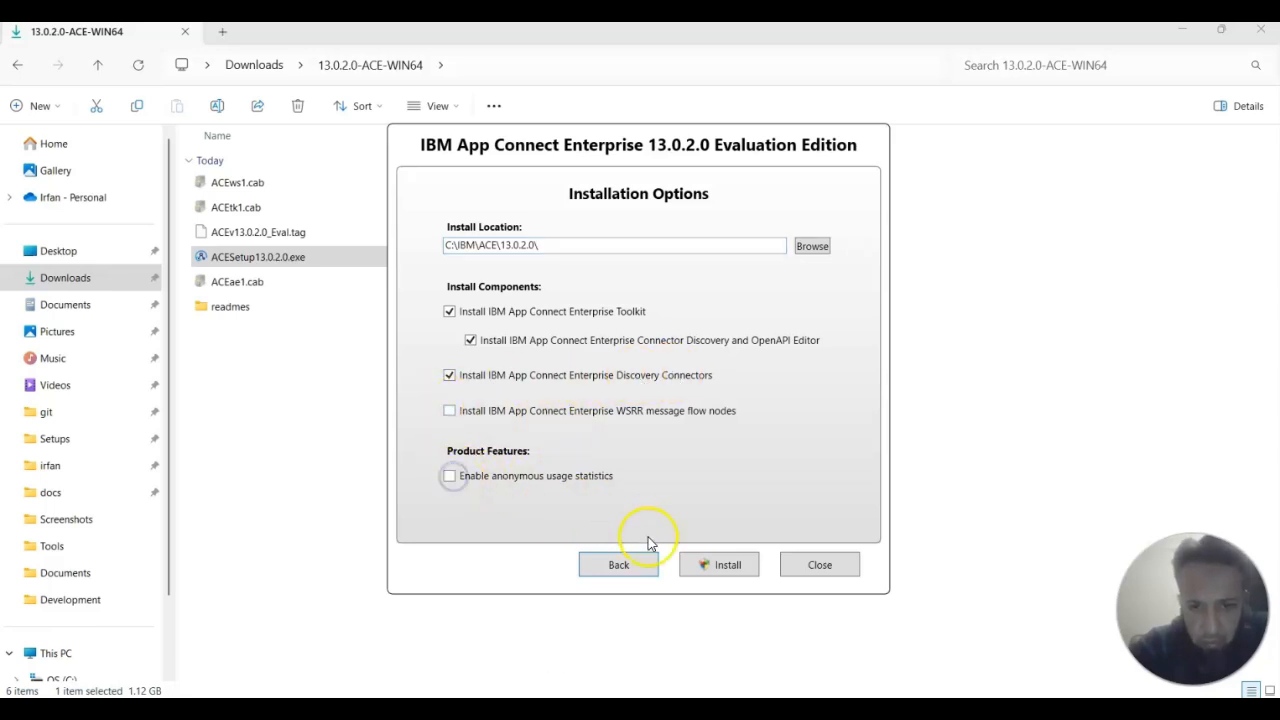
left_click(717, 568)
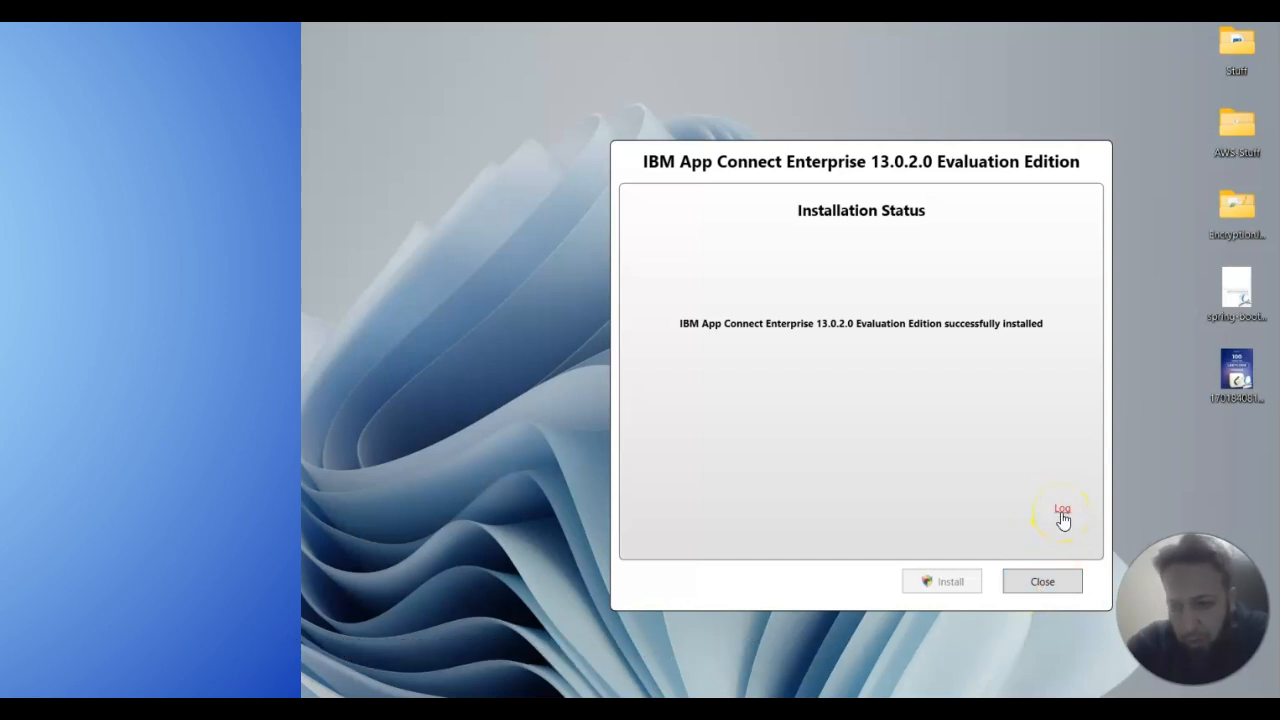
left_click(1040, 582)
key("super")
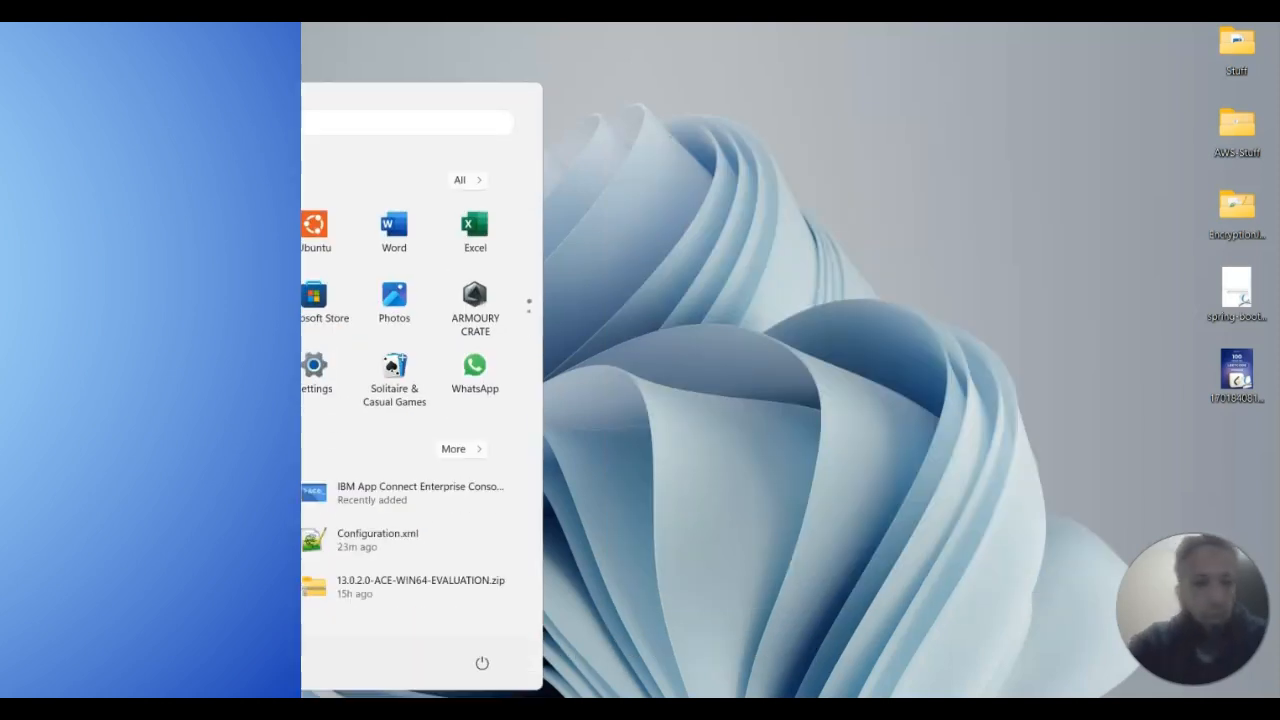
type("tool")
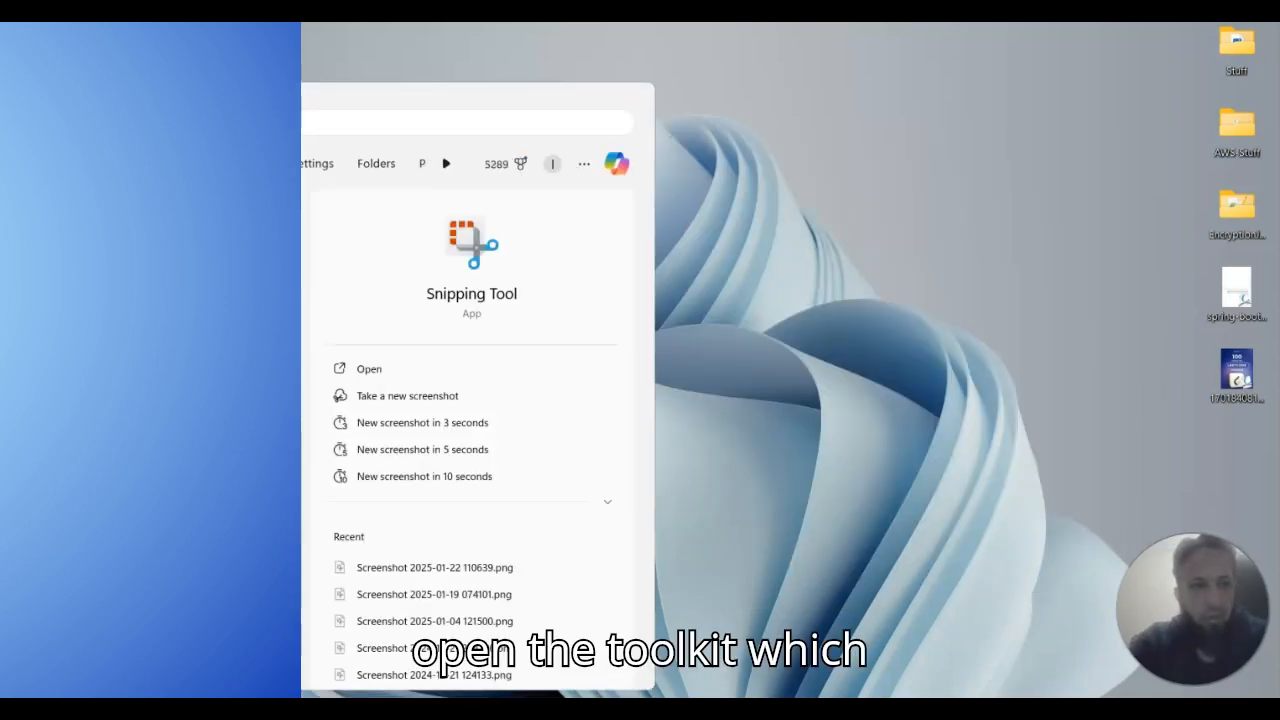
key("Escape")
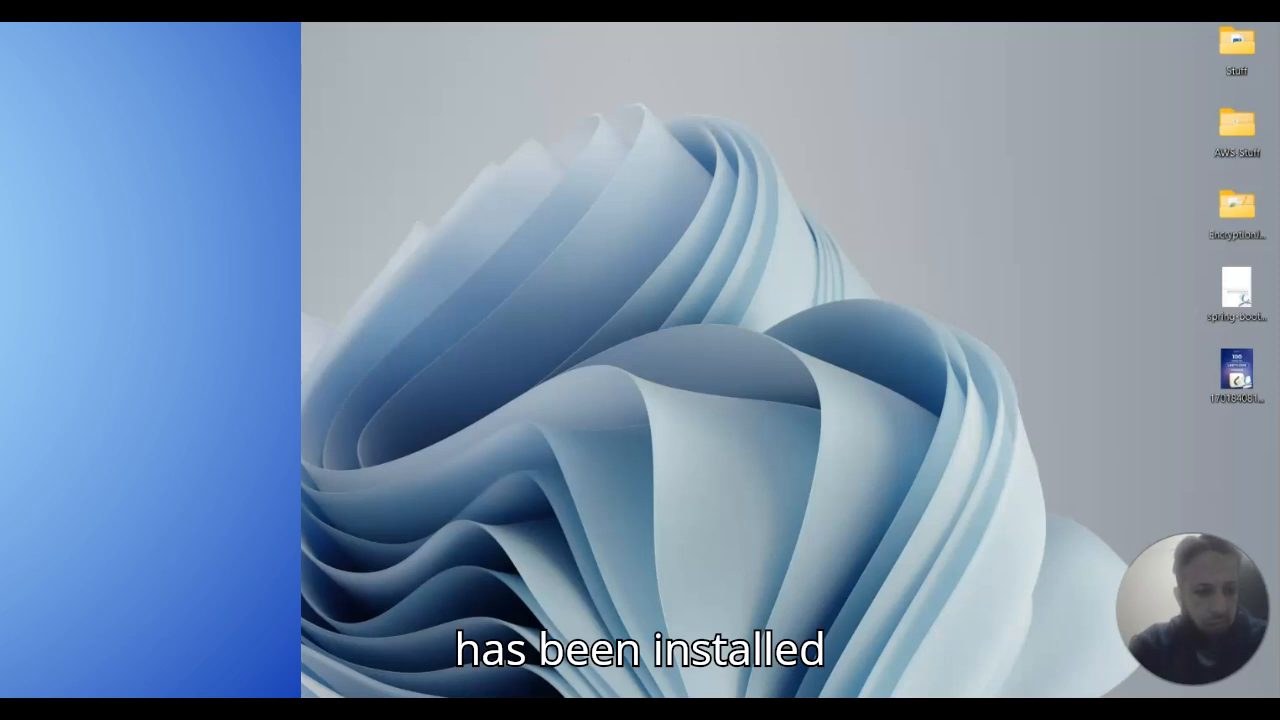
Open the IBM App Connect Enterprise Toolkit with the suggested ACET13\workspace directory and maximize its window
key("super")
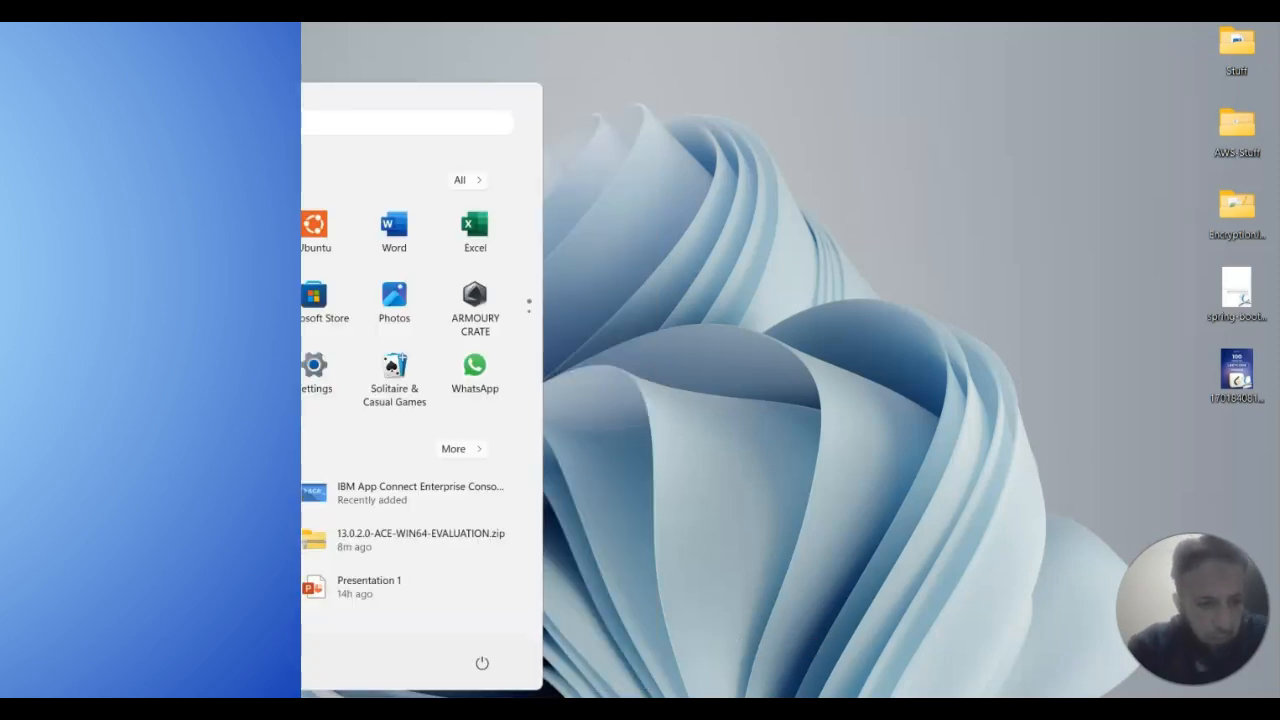
key("Escape")
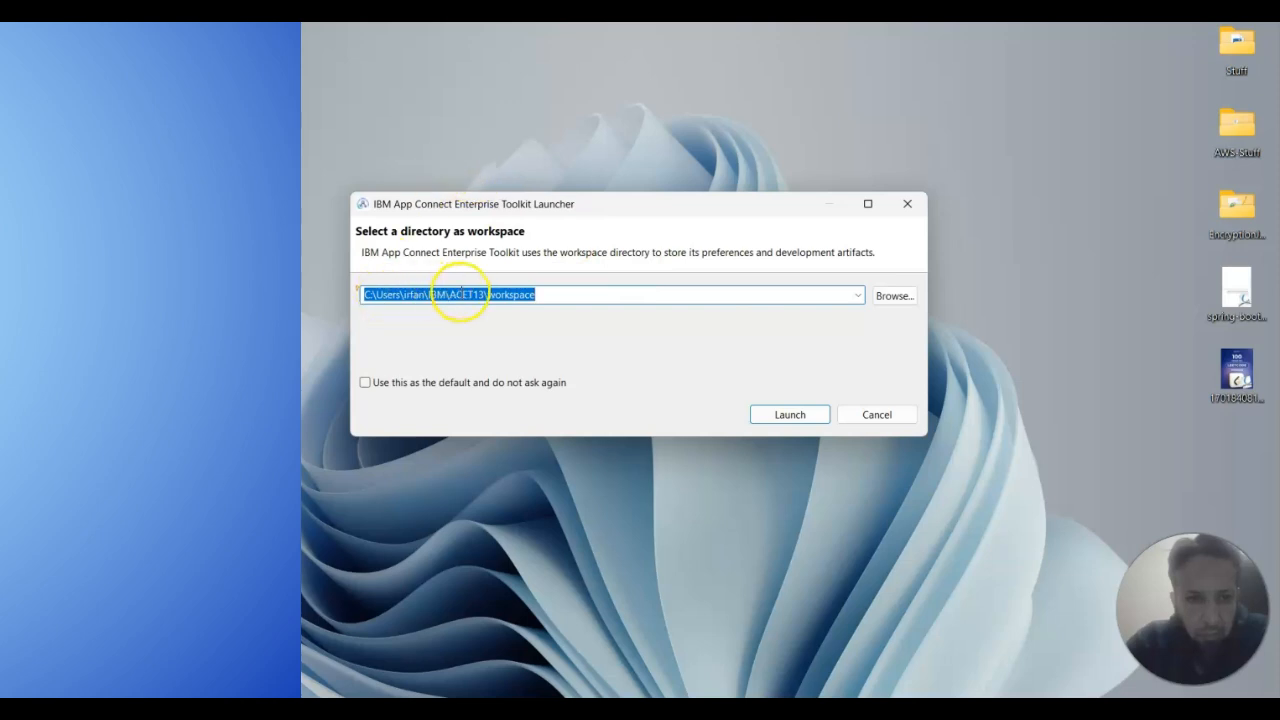
left_click(771, 418)
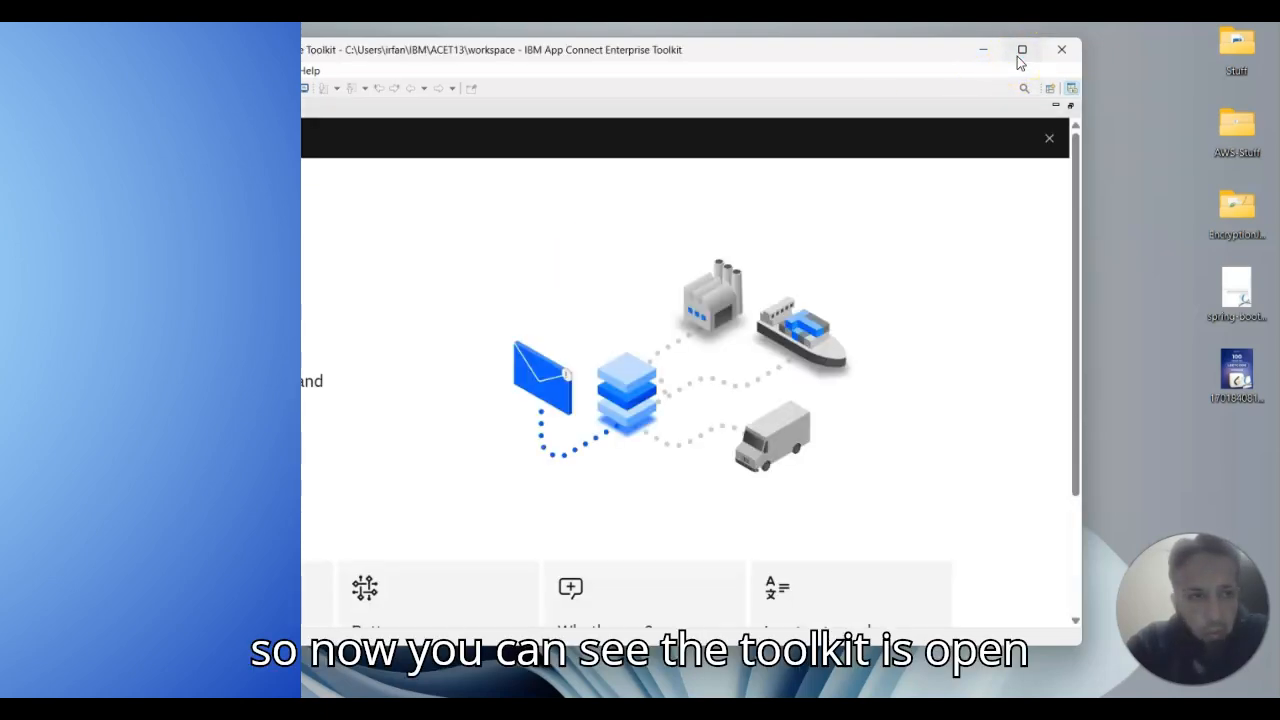
left_click(1021, 51)
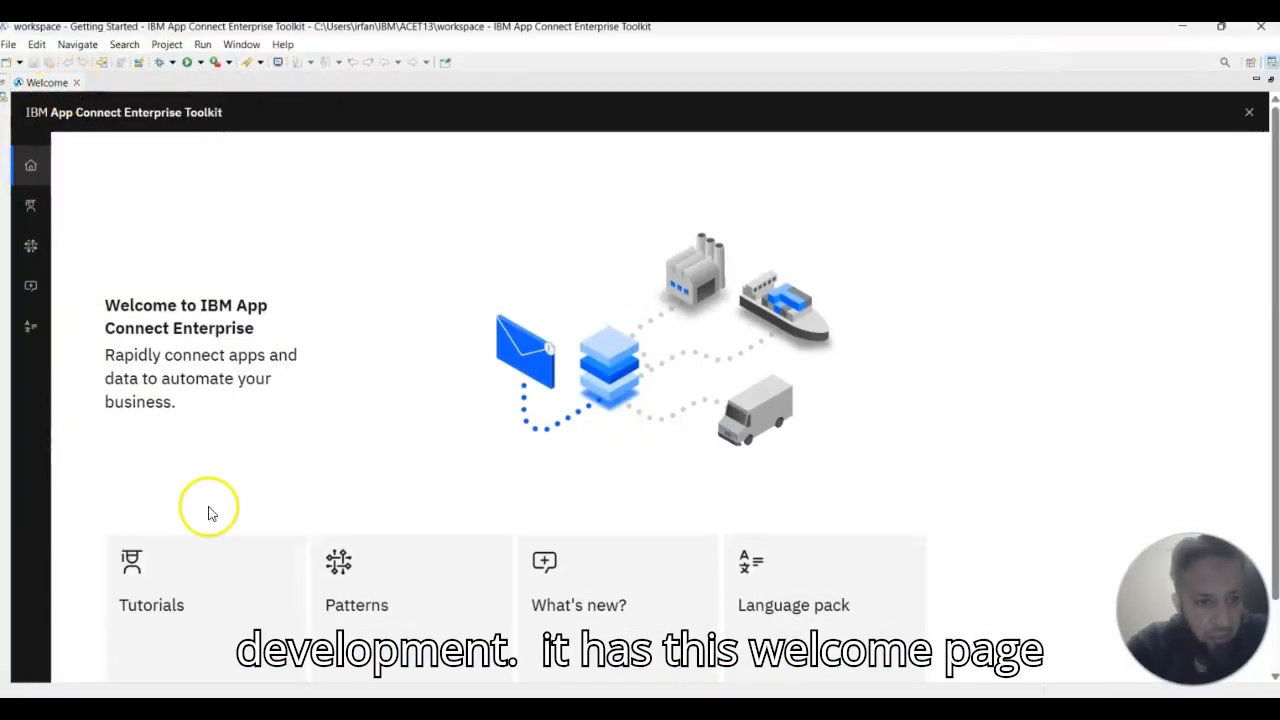
View the Tutorials from the Toolkit's welcome page, and close the Welcome page to reach the development workspace
left_click(172, 605)
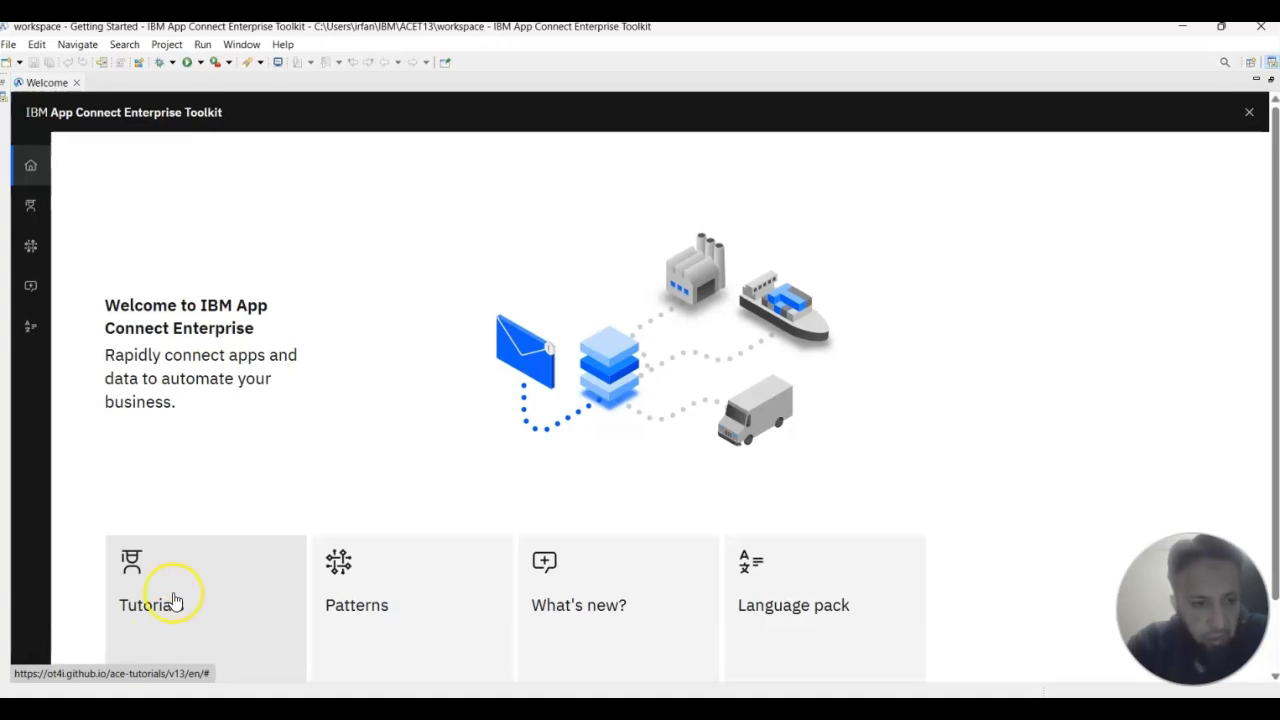
left_click(168, 595)
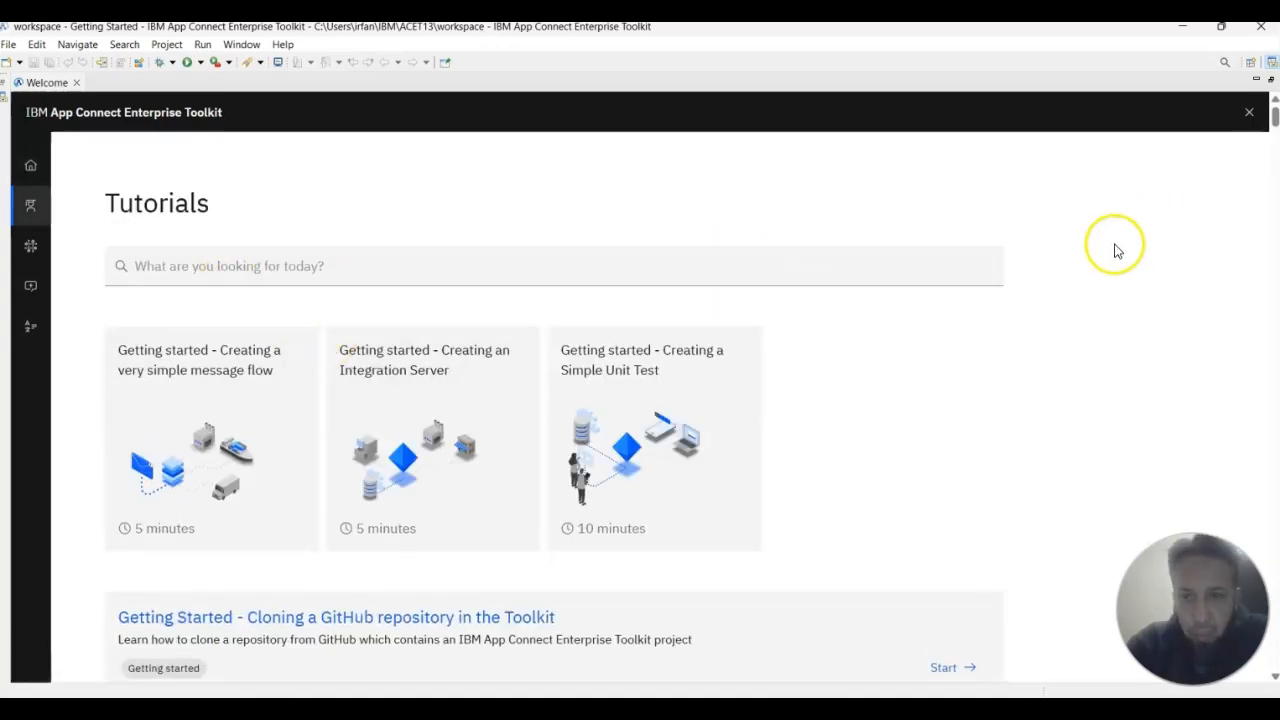
left_click(847, 444)
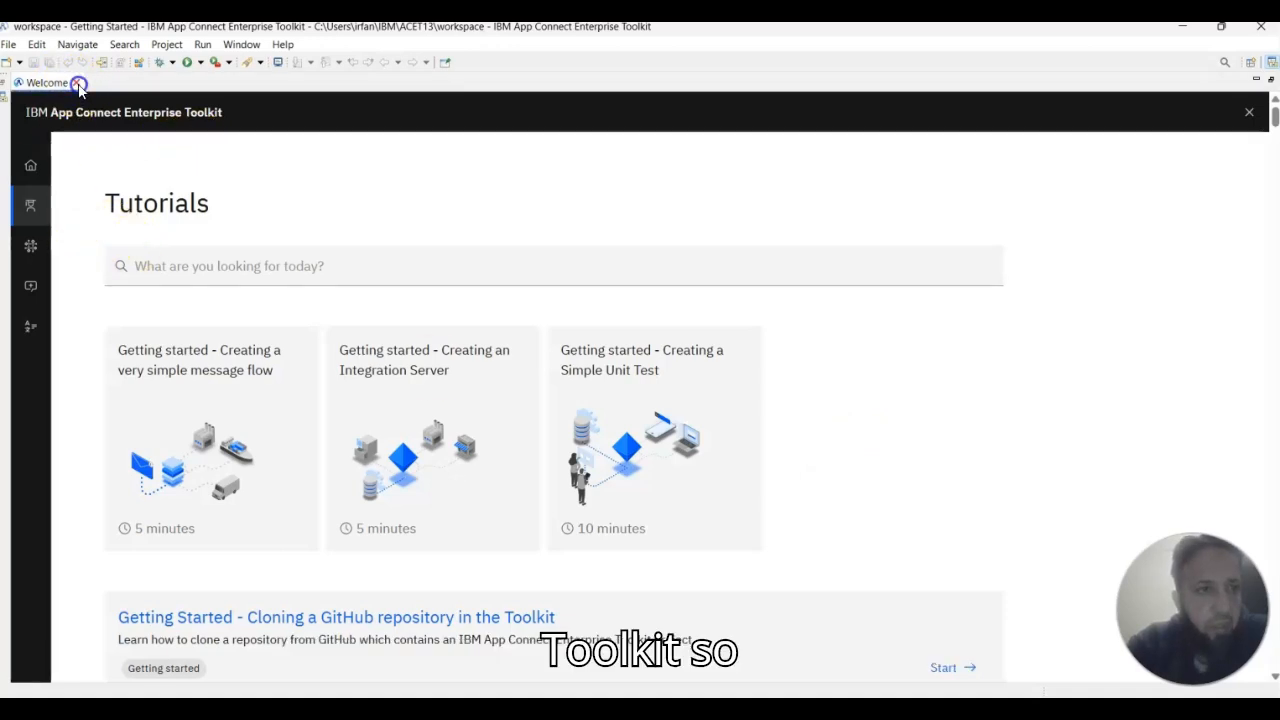
left_click(75, 83)
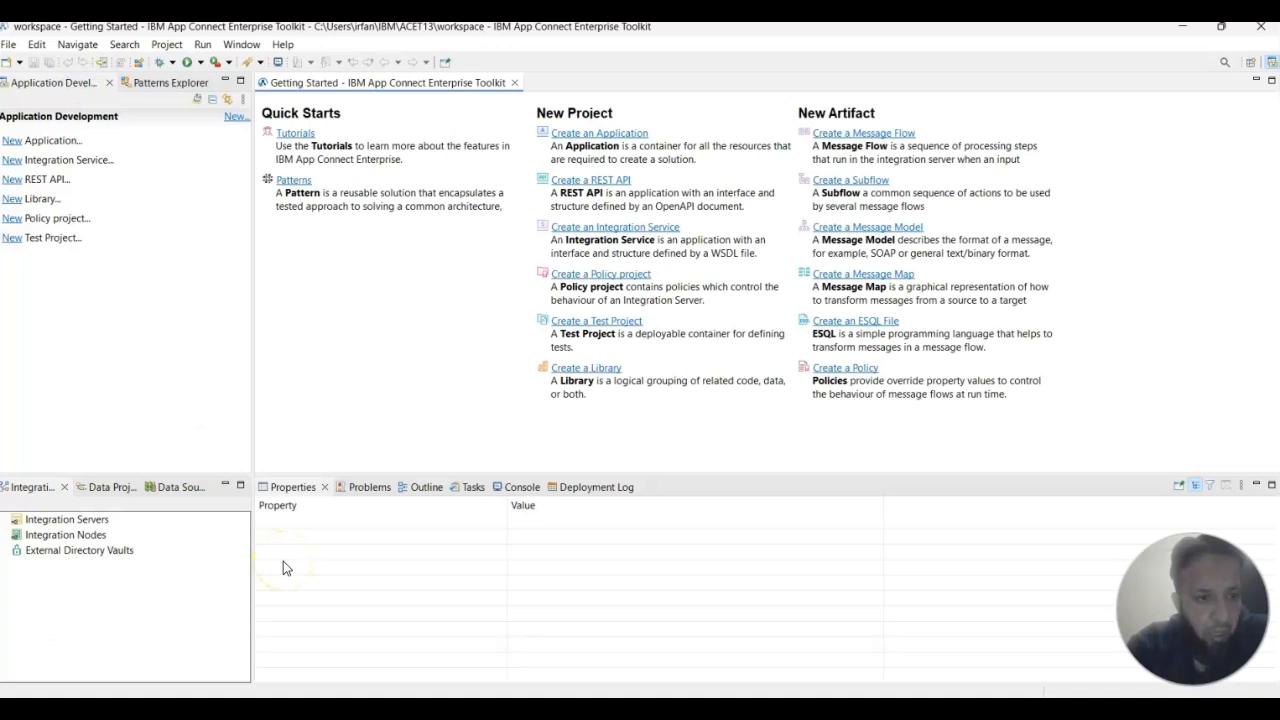